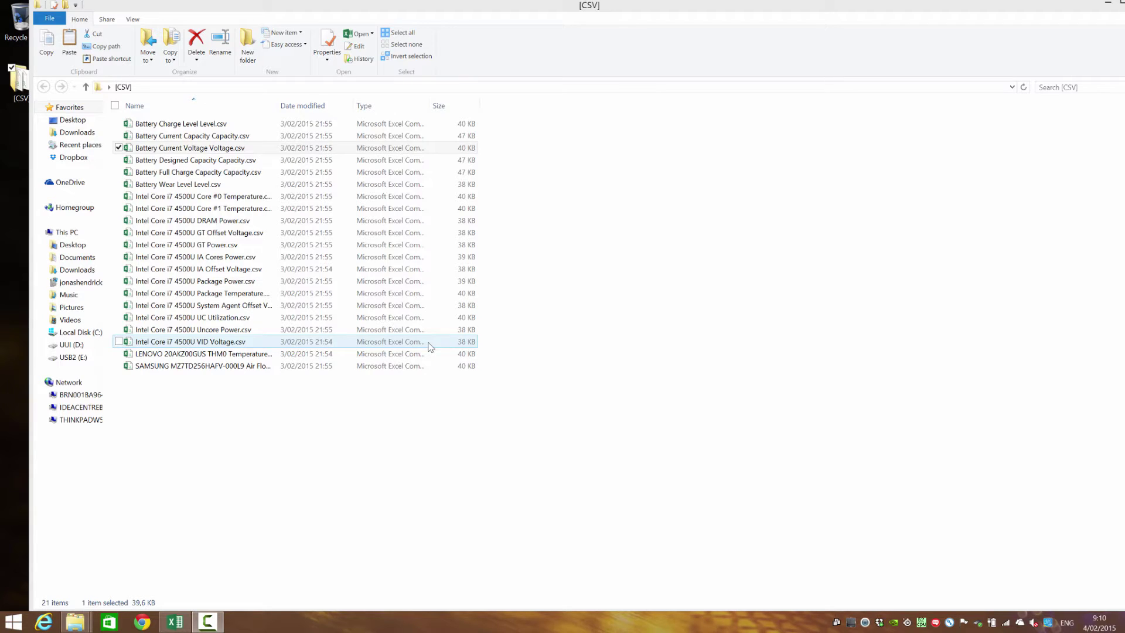
Step: In the CSV folder, bring up the context menu for Intel Core i7 4500U Package Power.csv
left_click(202, 270)
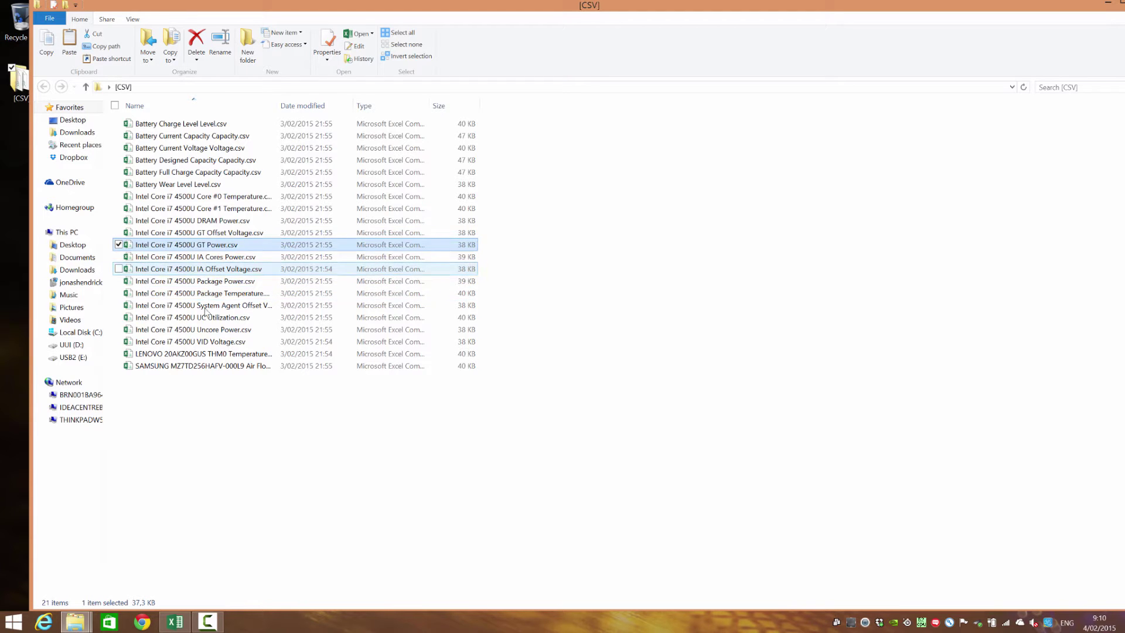
left_click(201, 328)
right_click(198, 283)
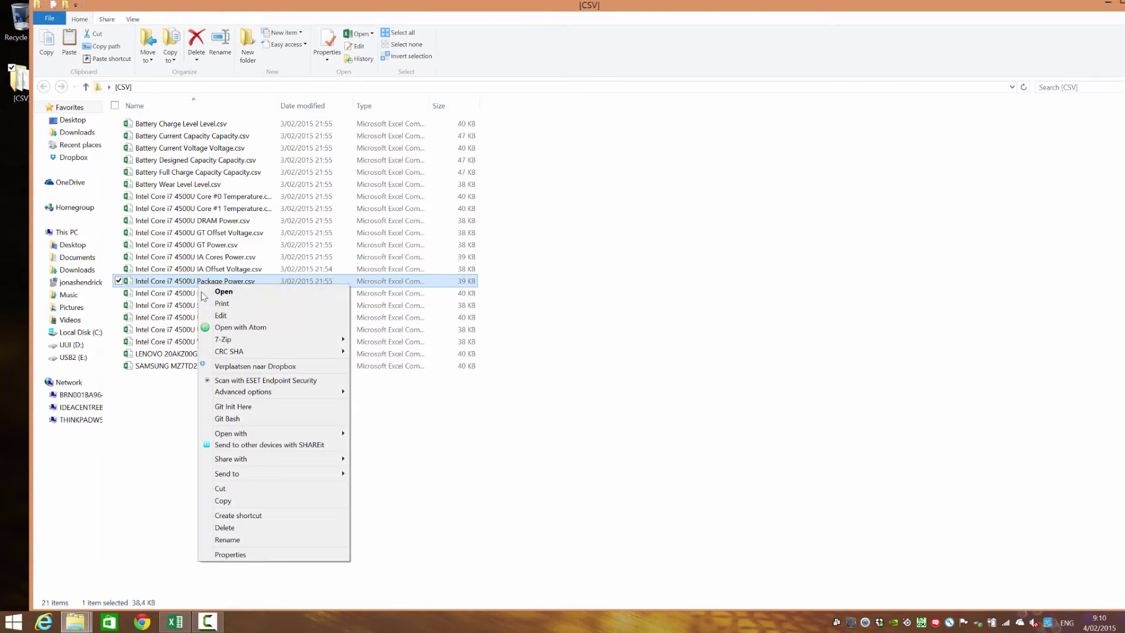
Step: Open Package Power.csv in Notepad, inspect its quoted time,value lines, then close Notepad
left_click(220, 317)
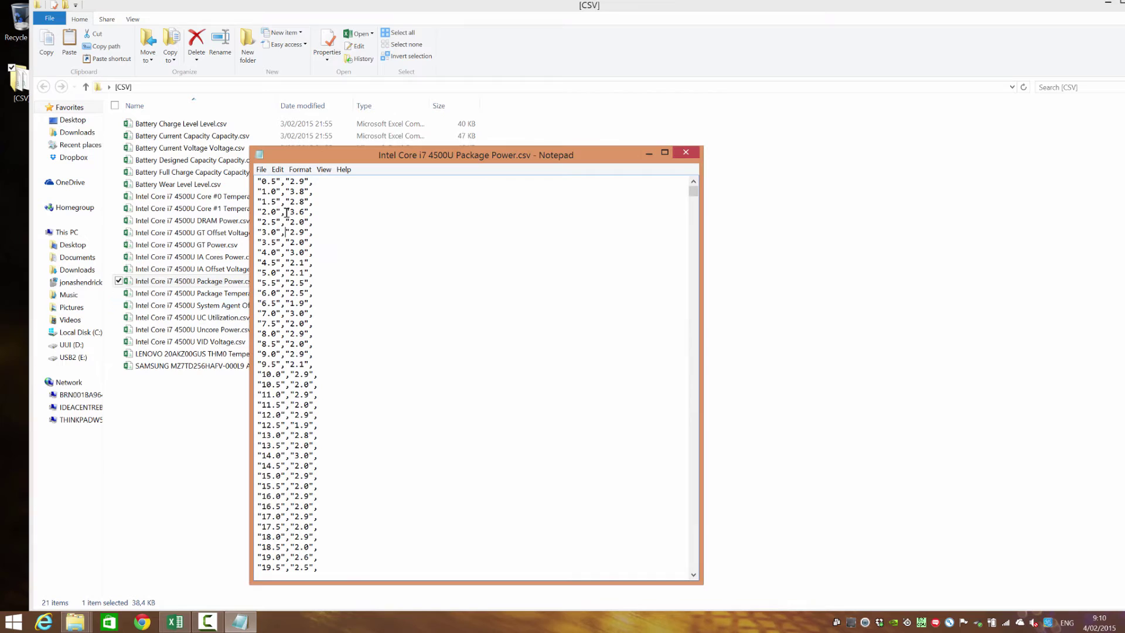
left_click_drag(262, 180, 273, 181)
left_click(285, 181)
left_click(321, 181)
left_click_drag(321, 180, 218, 174)
left_click_drag(339, 201, 281, 202)
left_click(255, 219)
left_click(281, 184)
left_click(319, 187)
left_click(697, 155)
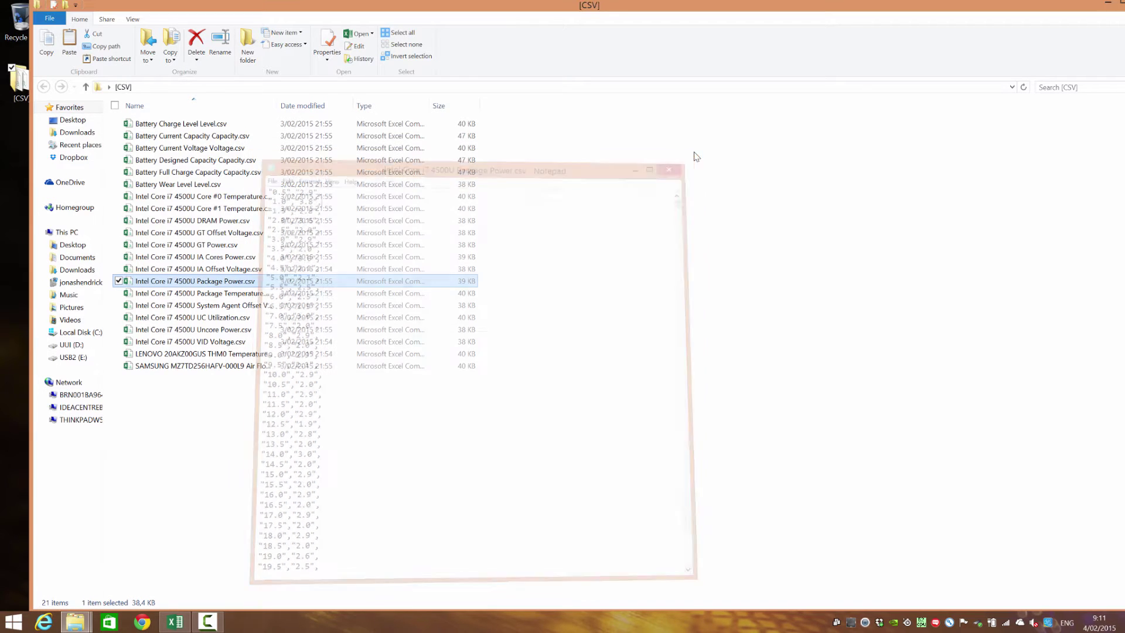
Step: Switch to Excel 2013 and create a blank workbook, Book1
left_click(174, 623)
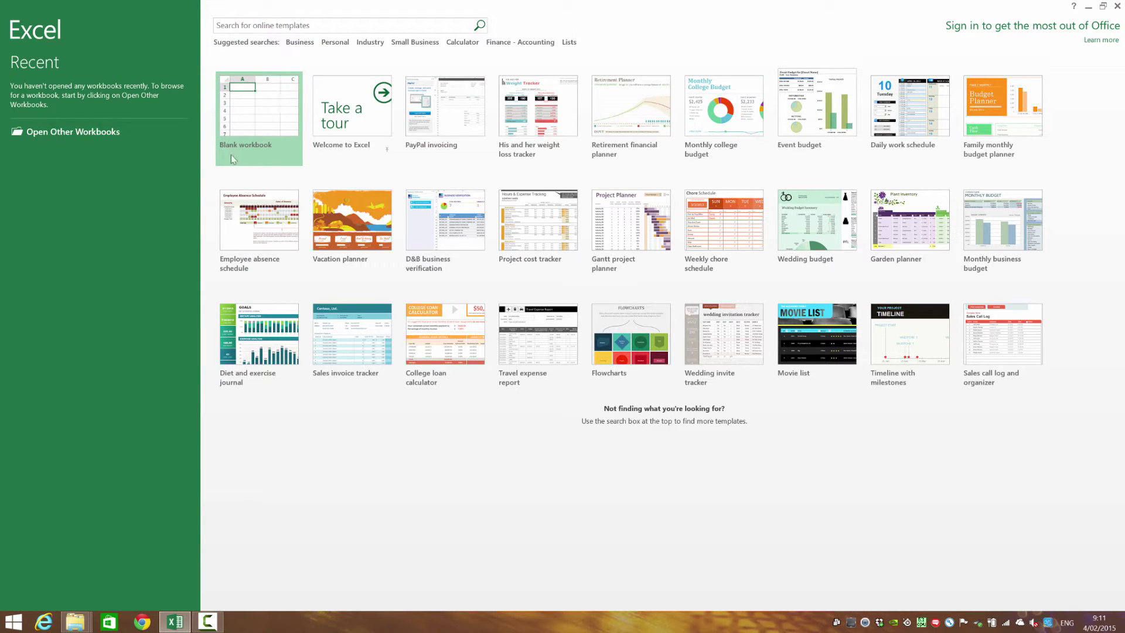
left_click(240, 136)
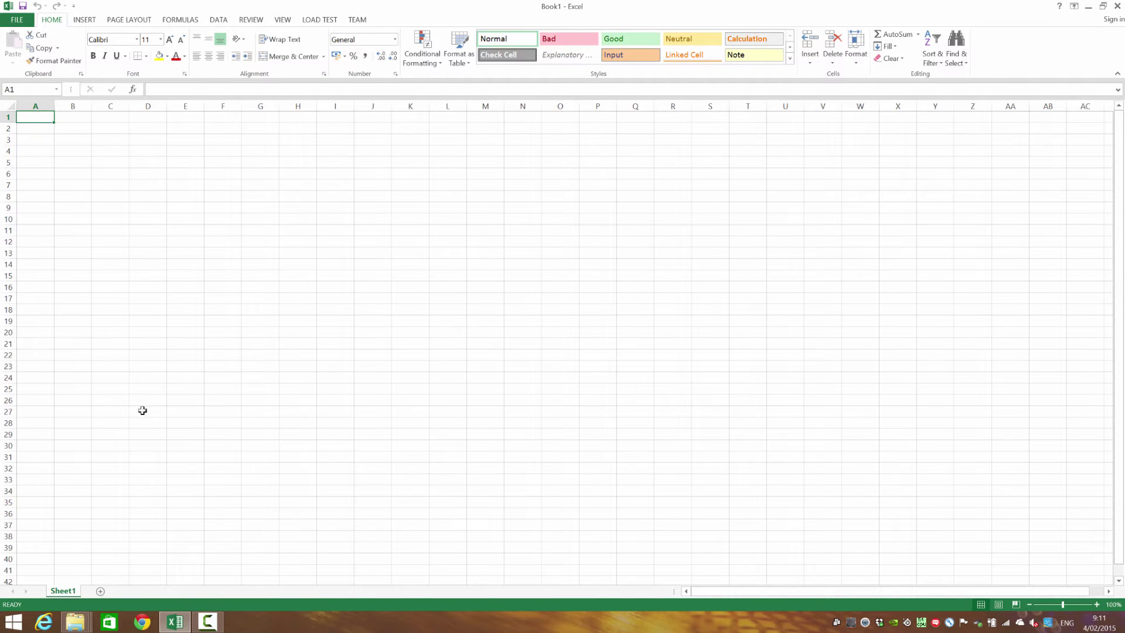
Step: Reopen Package Power.csv in Notepad, minimize it, and return to Excel's Book1
left_click(75, 622)
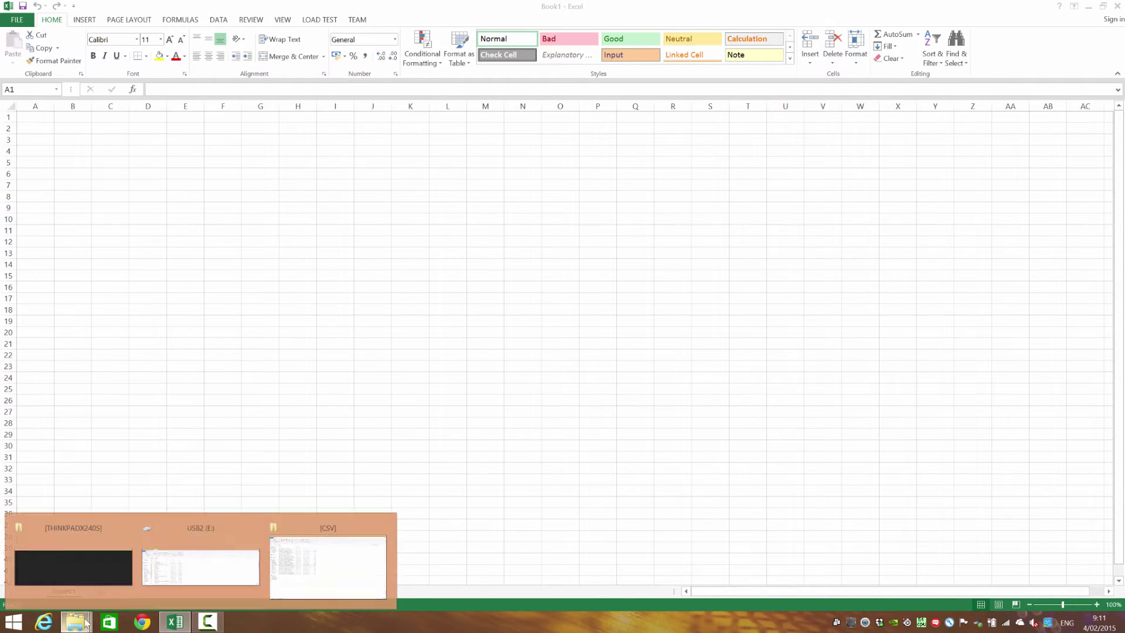
left_click(275, 560)
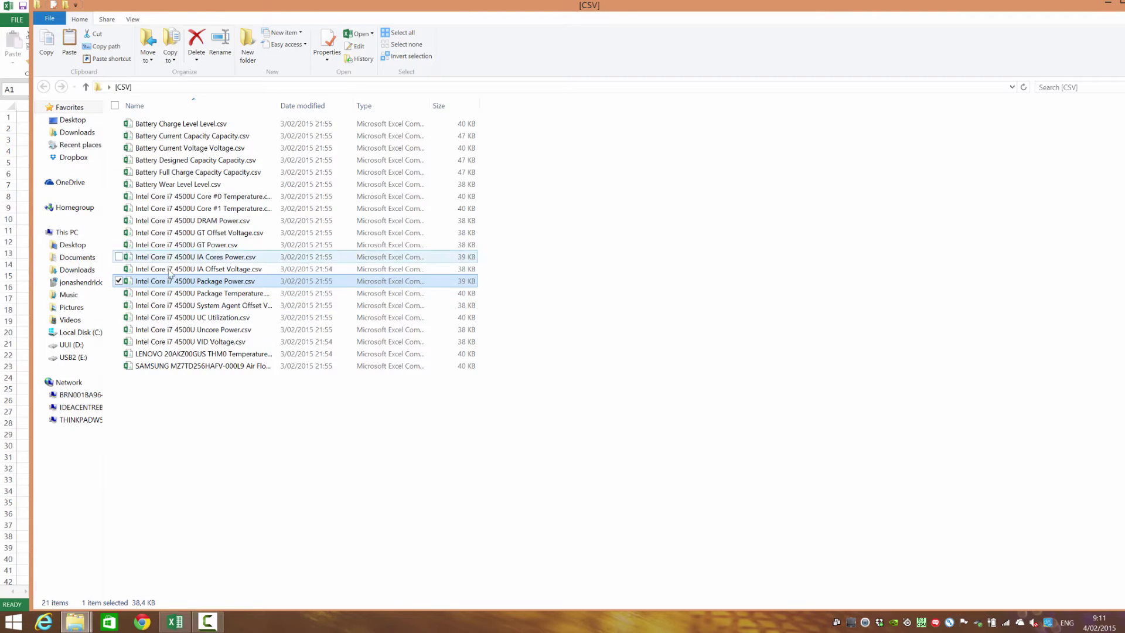
right_click(184, 281)
left_click(205, 324)
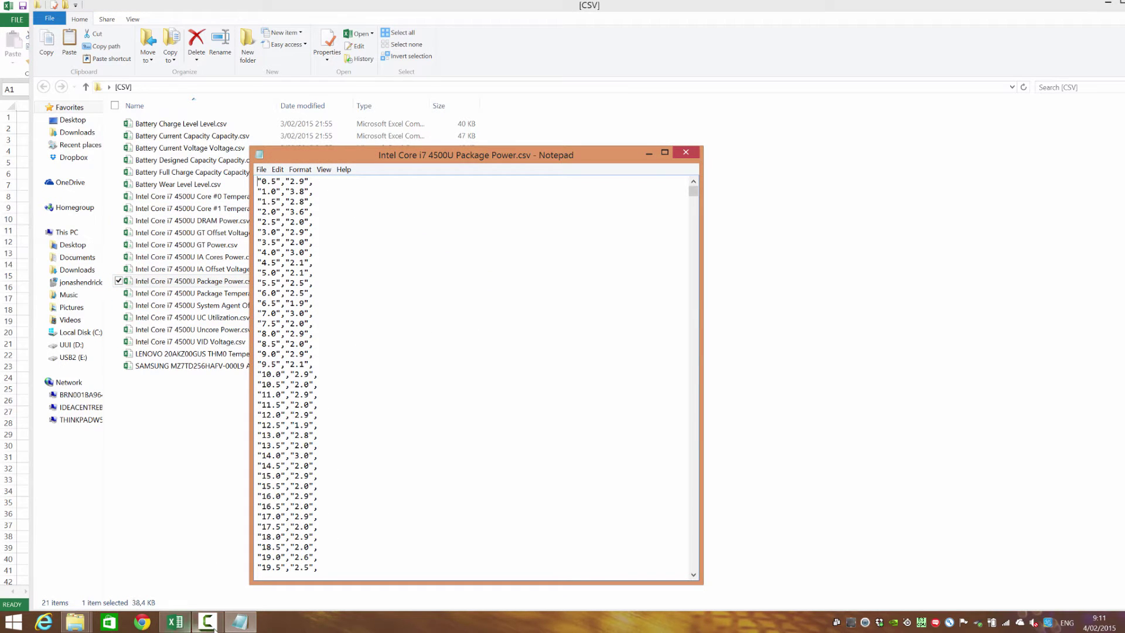
left_click(240, 622)
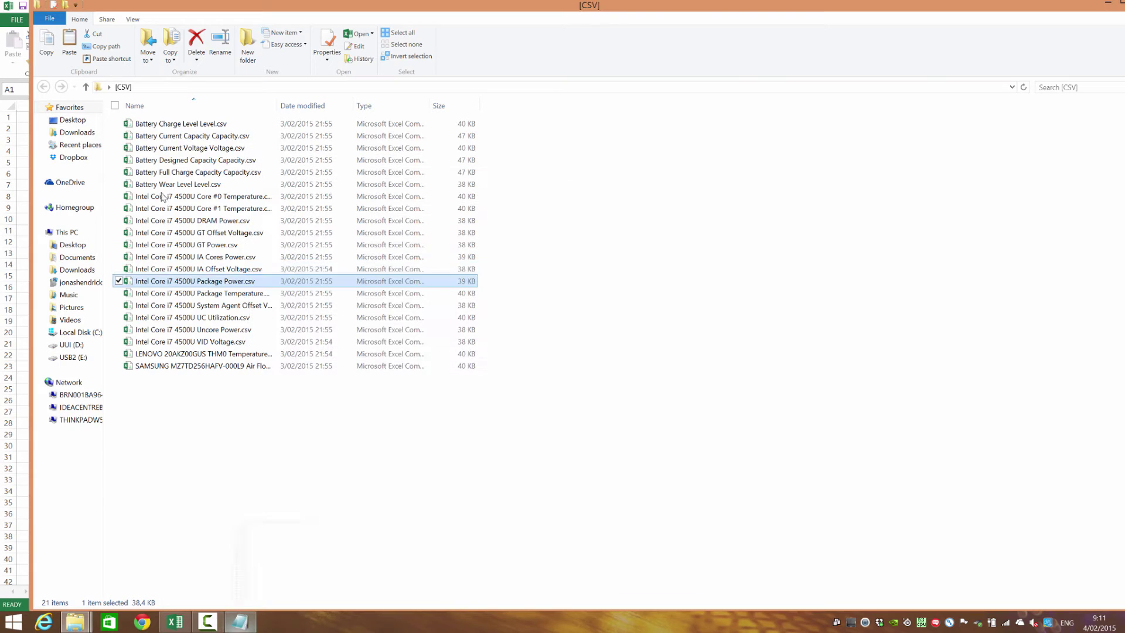
left_click(28, 394)
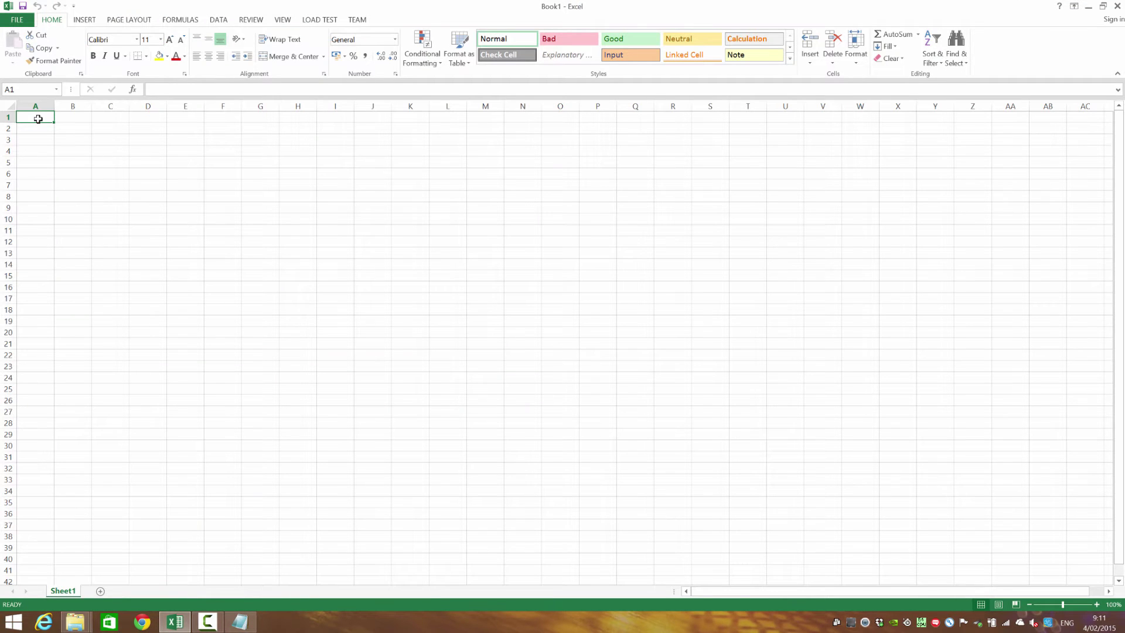
Step: Enter the headers Time in A1 and Package Power in B1
type("Time")
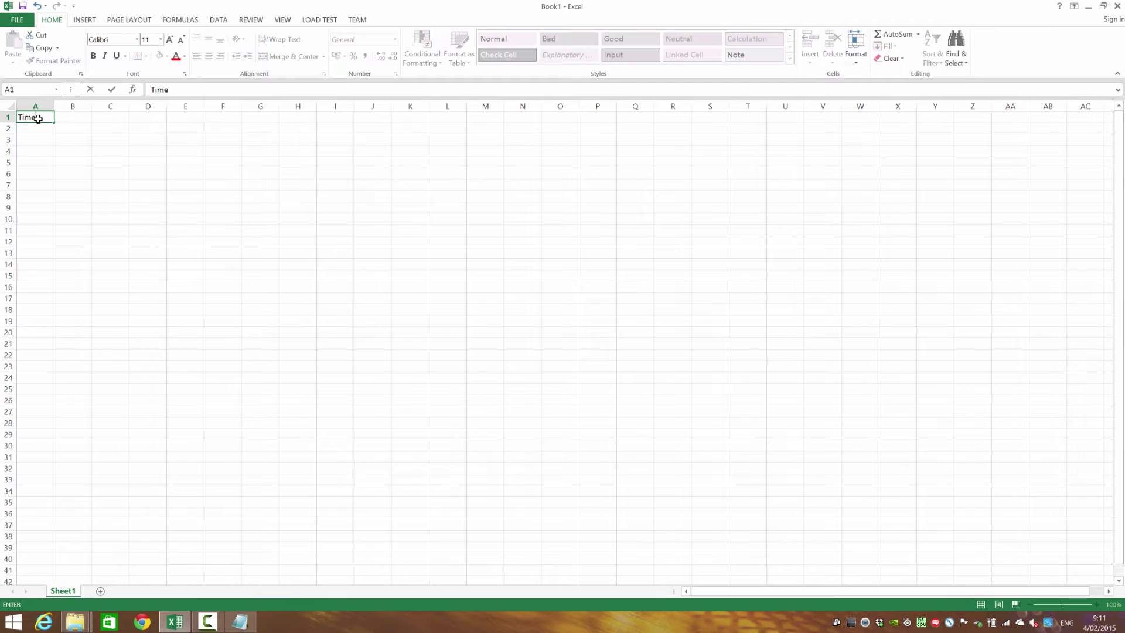
key("Tab")
type("Package ")
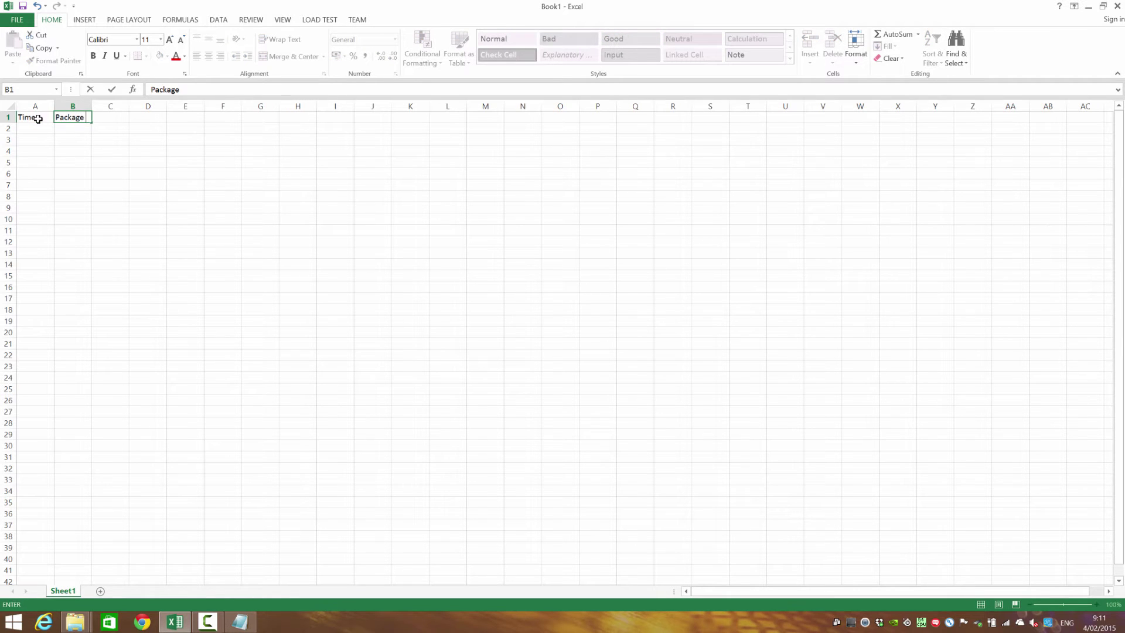
type("Power")
key("Return")
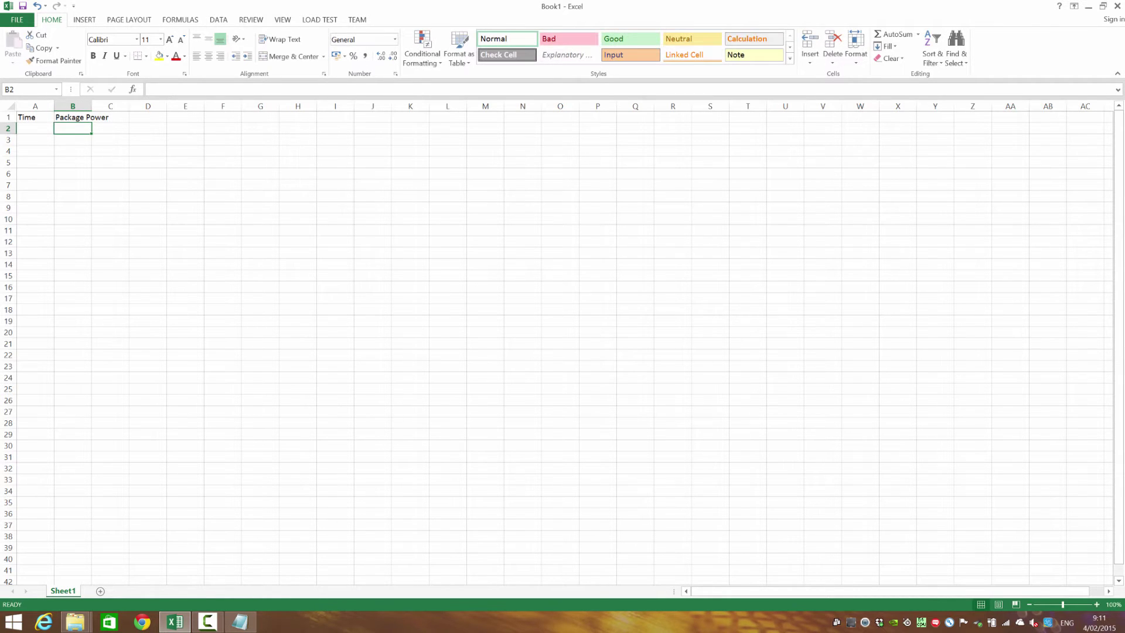
Step: Close the Notepad CSV window and select cell A2 as the import start
left_click(240, 623)
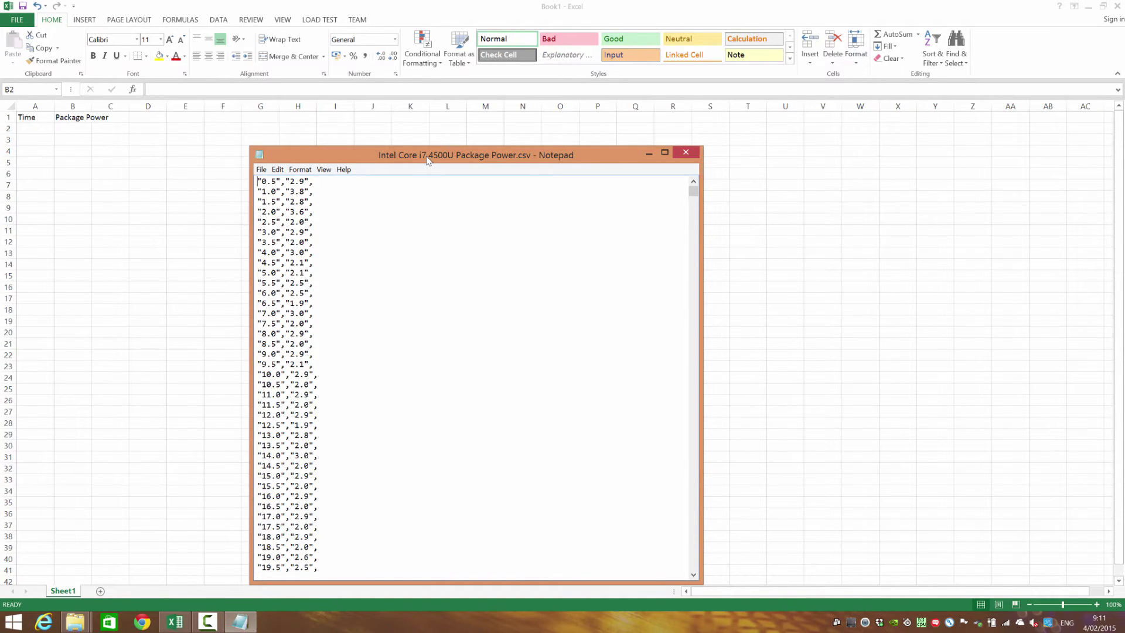
left_click(685, 151)
left_click(46, 134)
left_click(45, 127)
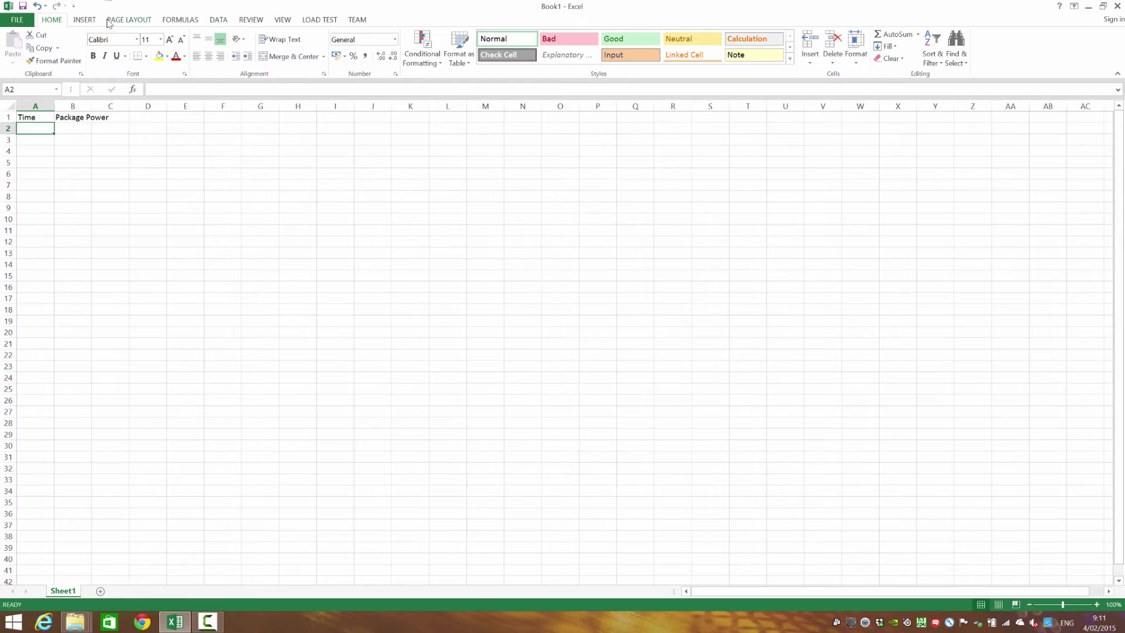
Step: Import Intel Core i7 4500U Package Power.csv from Desktop\CSV using Data > From Text
left_click(228, 22)
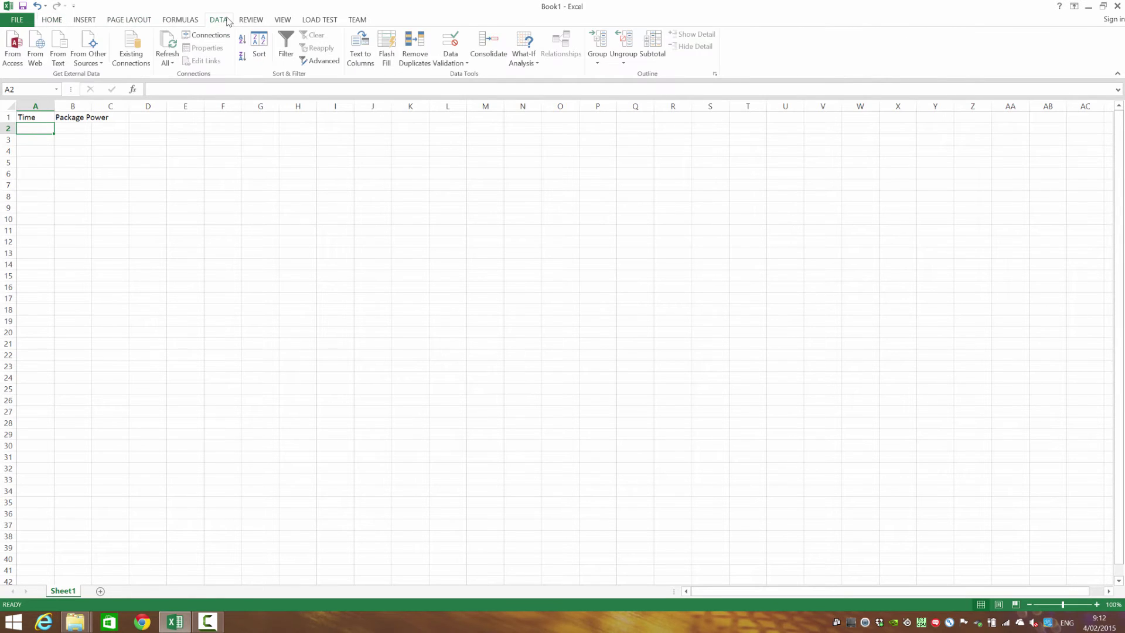
left_click(57, 55)
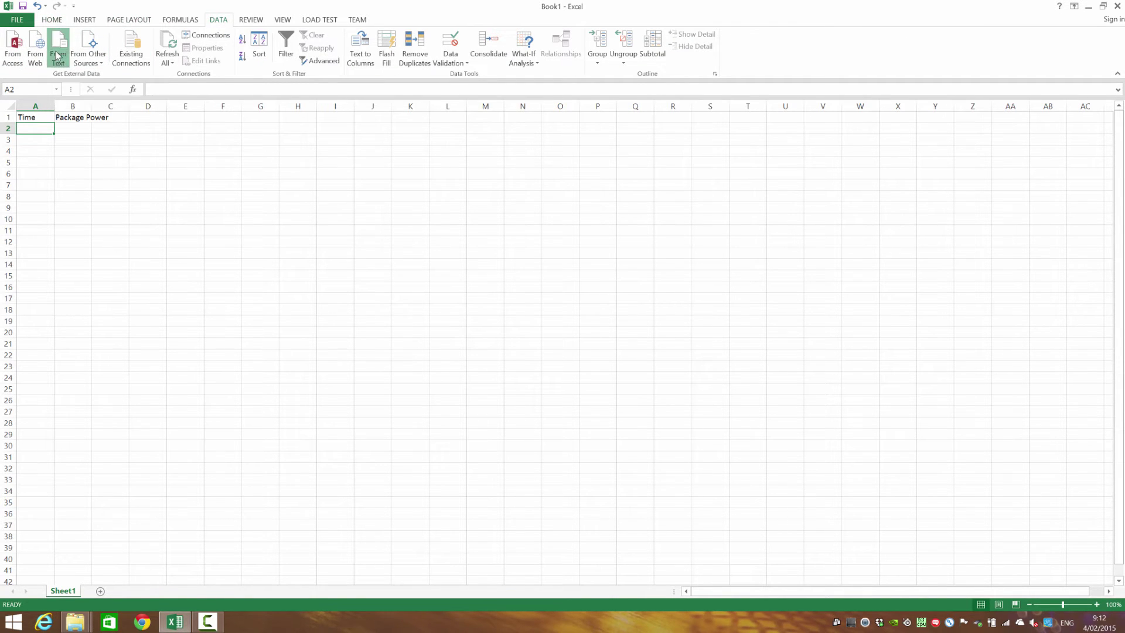
left_click(360, 280)
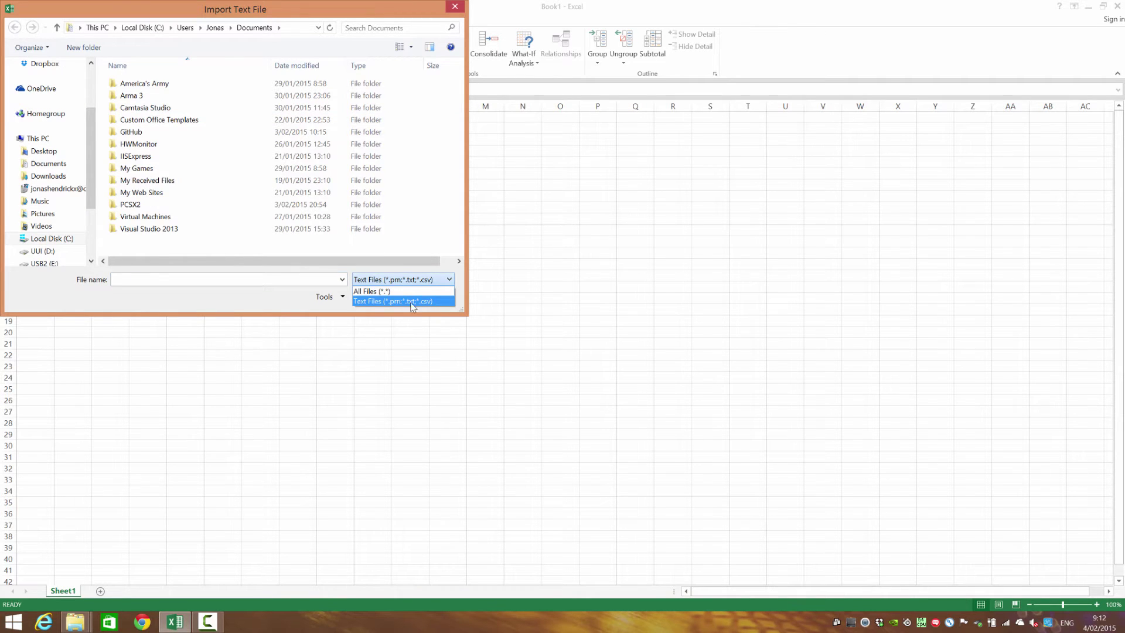
left_click(174, 246)
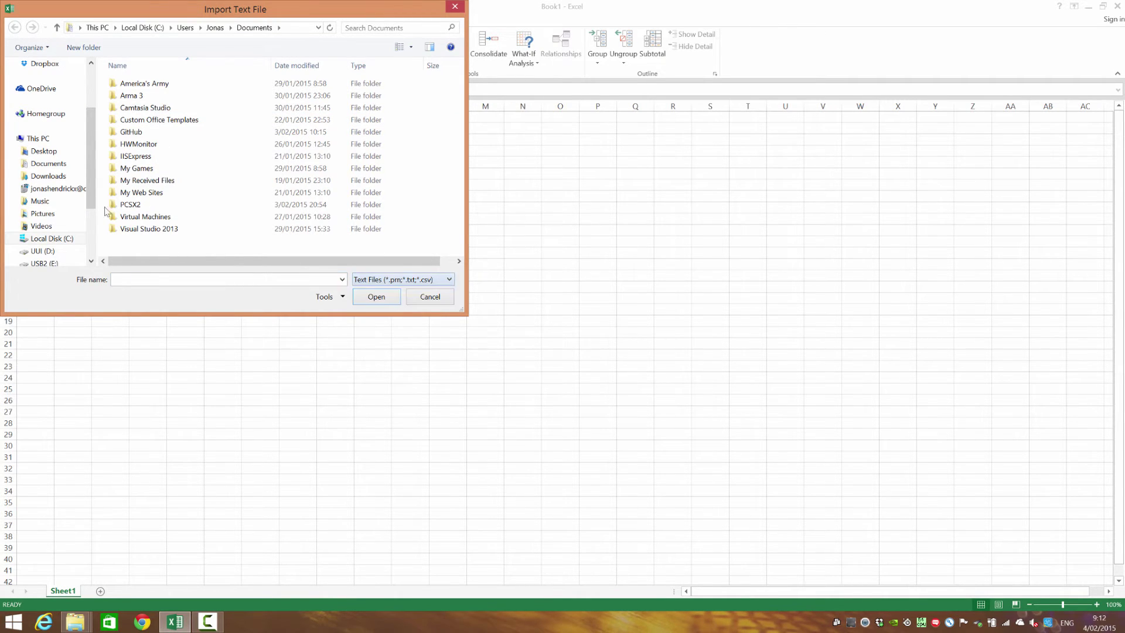
left_click(43, 151)
double_click(129, 83)
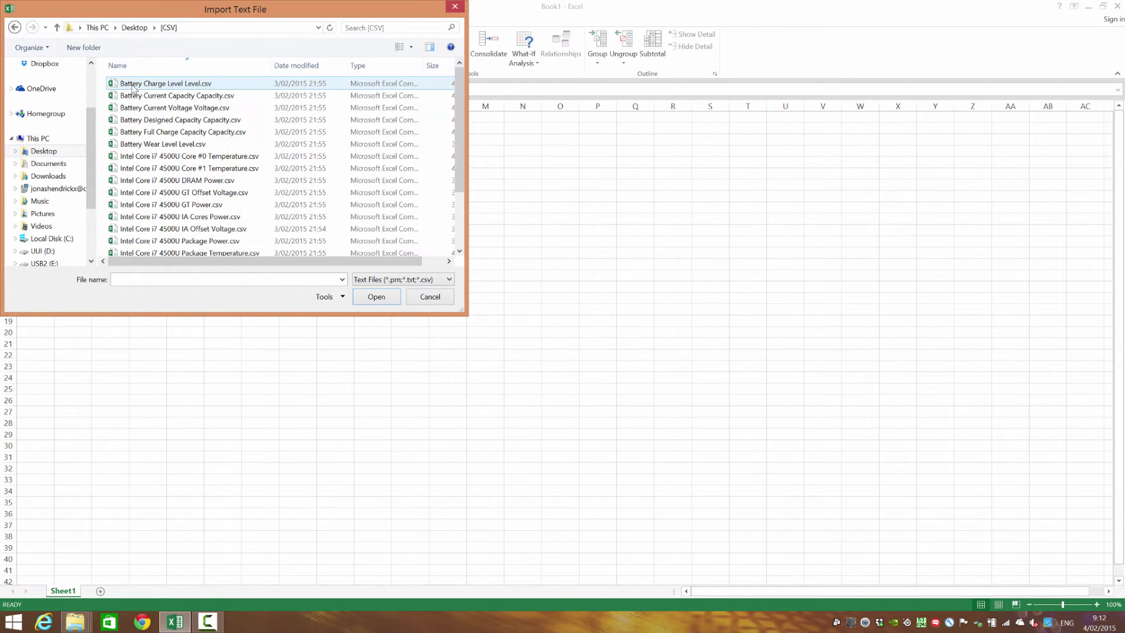
scroll(201, 177, "down", 2)
left_click(196, 165)
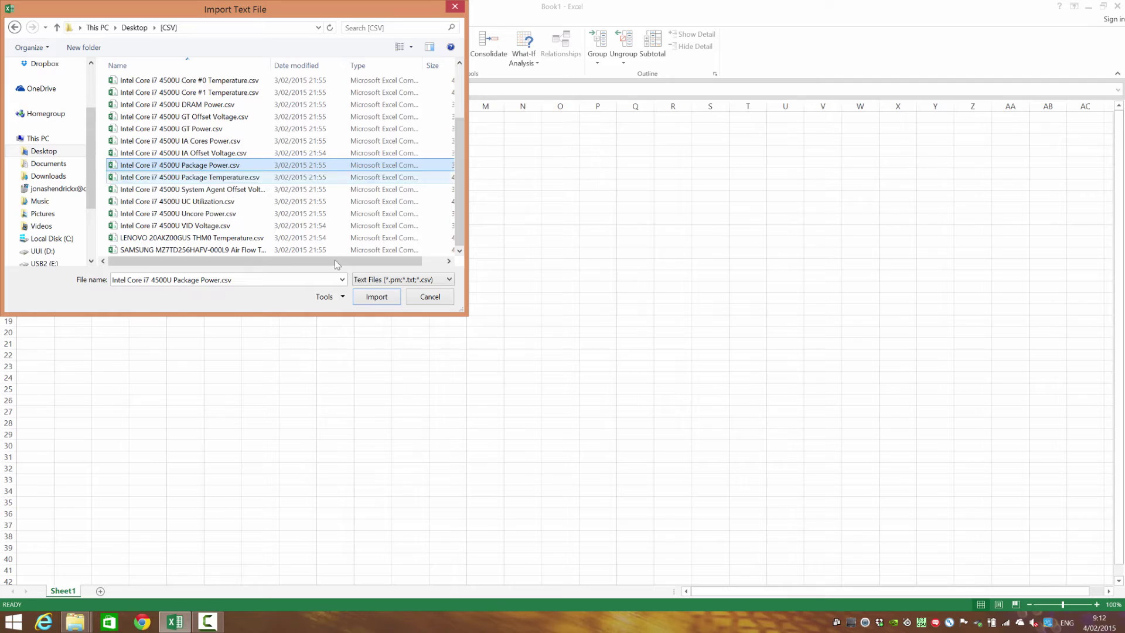
left_click(376, 297)
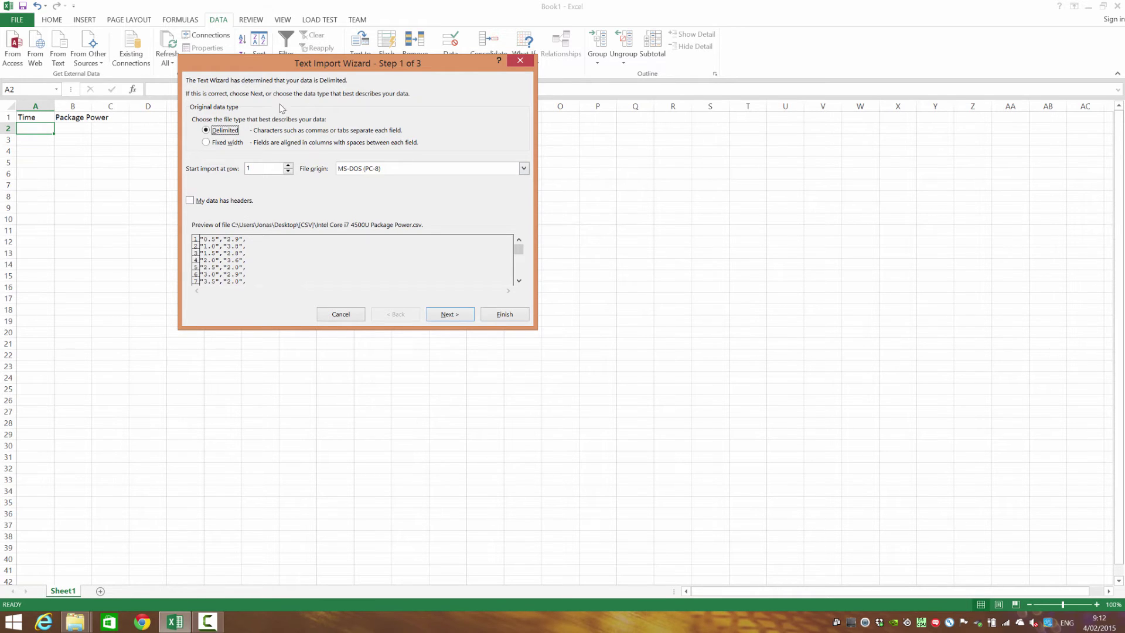
Step: Set the delimiter to comma instead of Tab, keeping the double-quote text qualifier
left_click(456, 316)
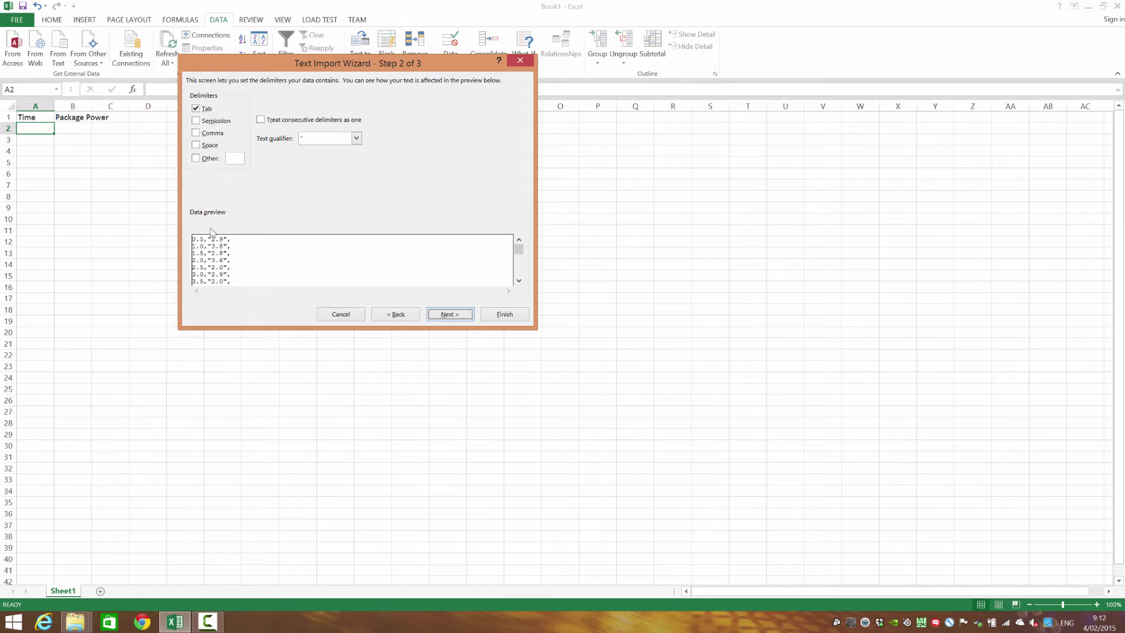
left_click(203, 110)
left_click(205, 134)
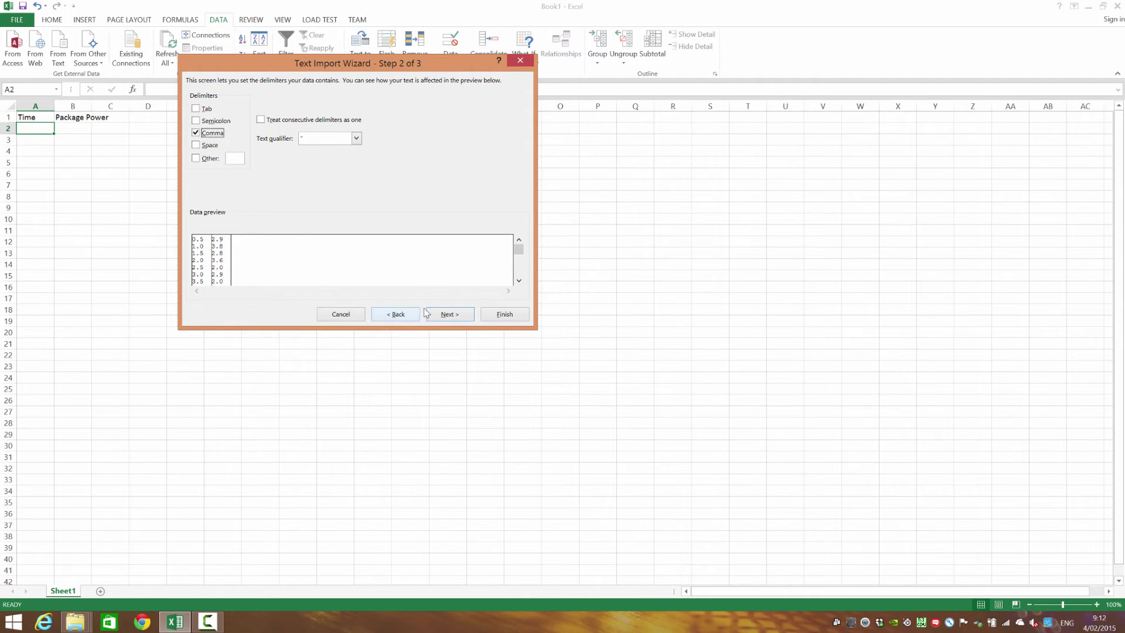
left_click(442, 316)
left_click(355, 138)
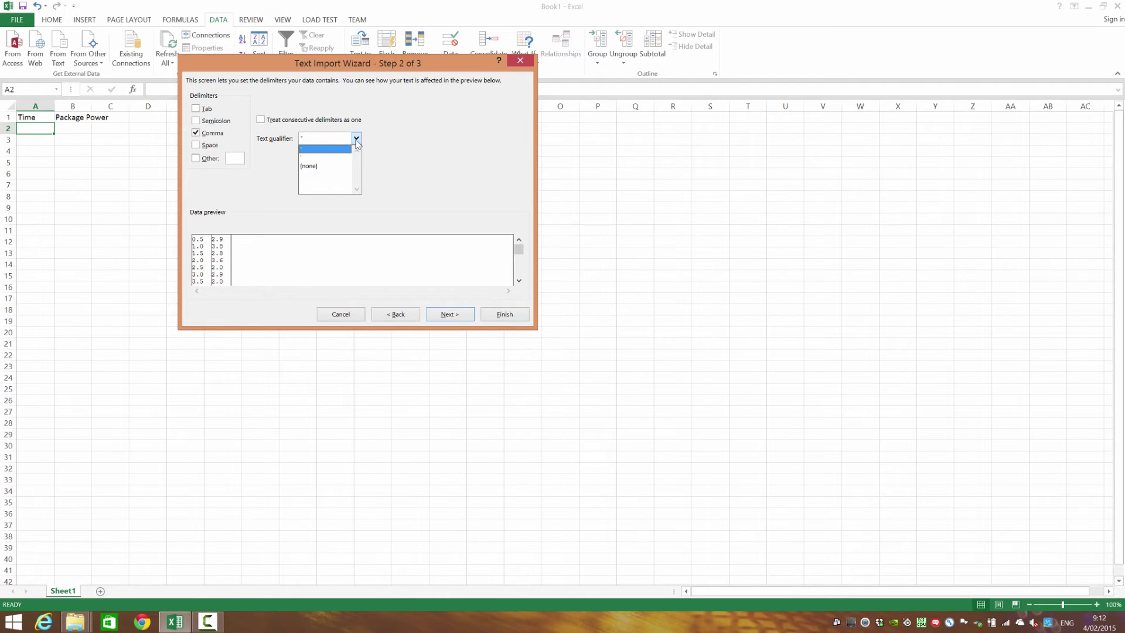
left_click(358, 140)
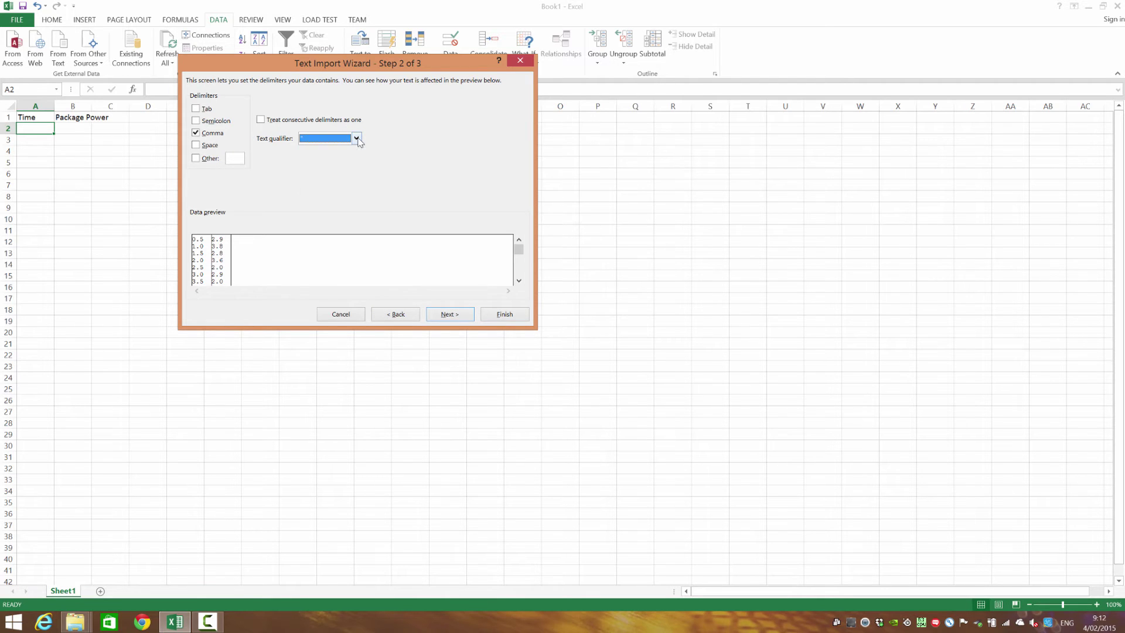
left_click(459, 314)
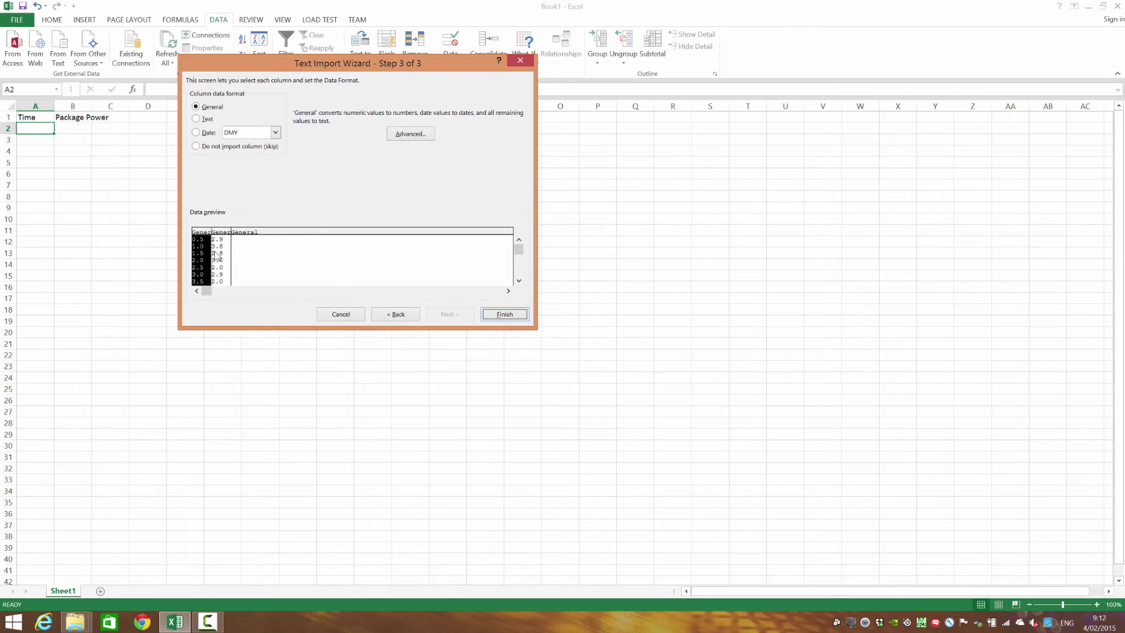
Step: Confirm the Advanced decimal and thousands separator settings and finish the wizard
left_click(410, 134)
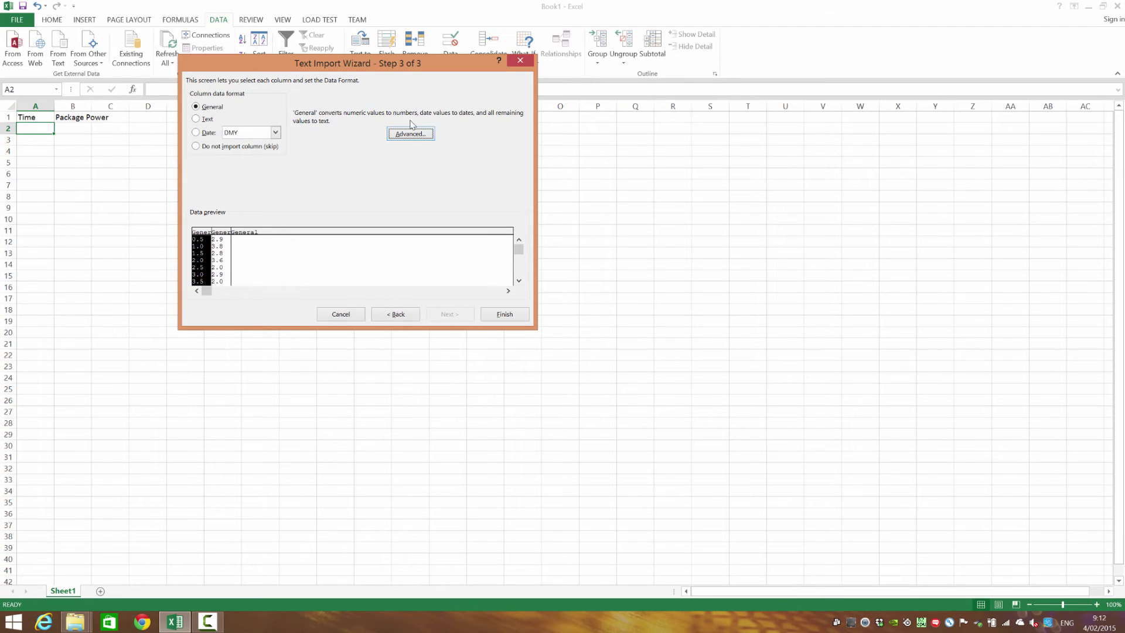
left_click(410, 133)
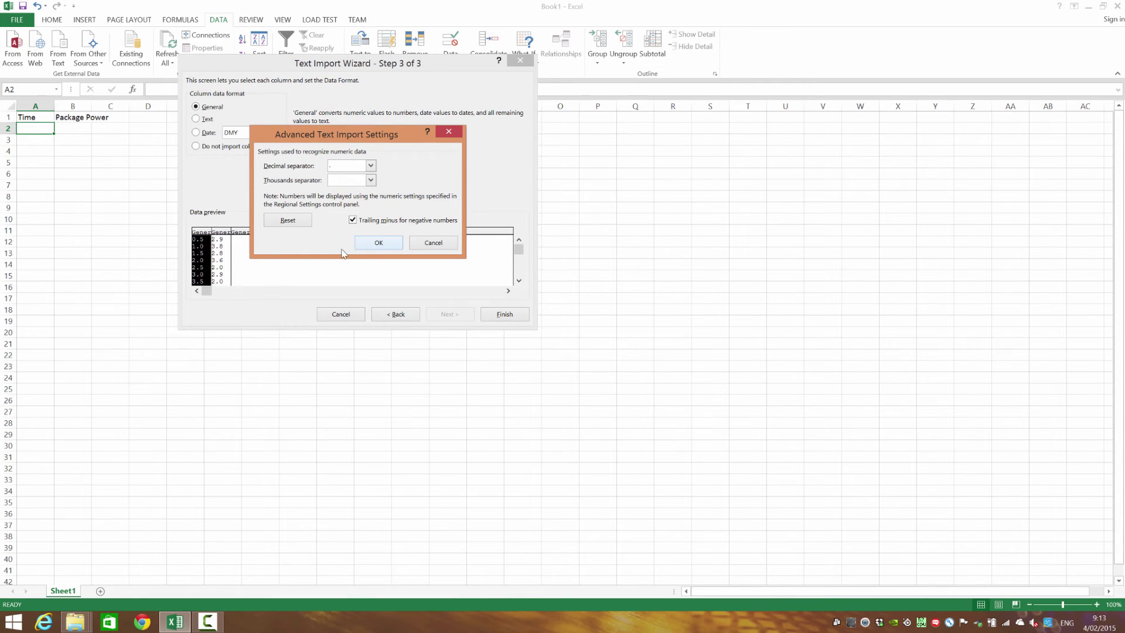
left_click(379, 242)
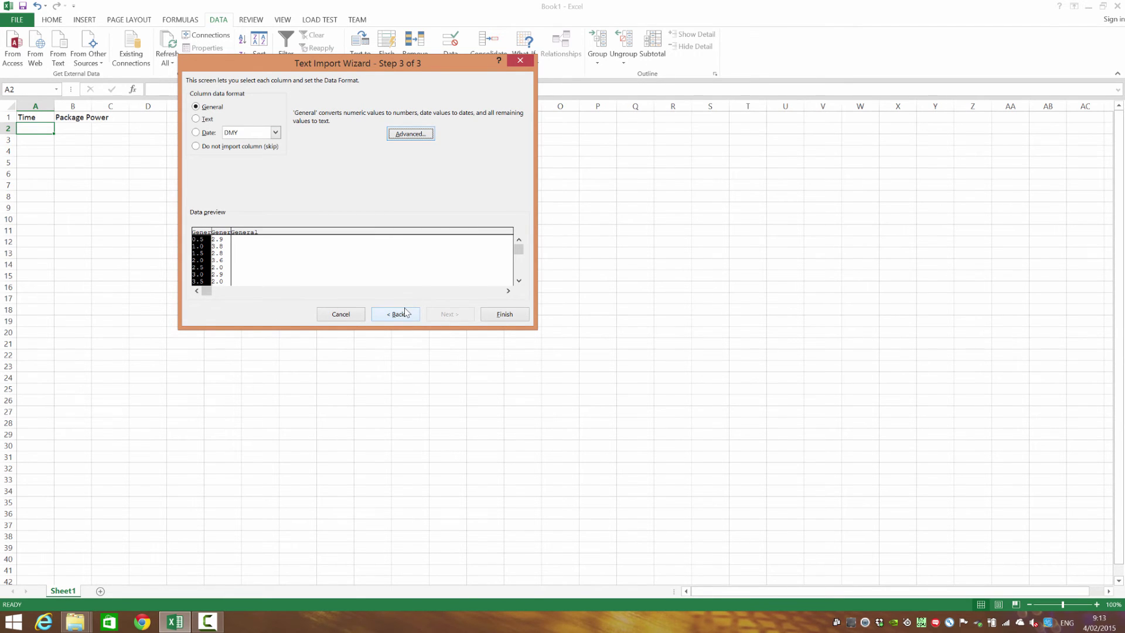
left_click(494, 315)
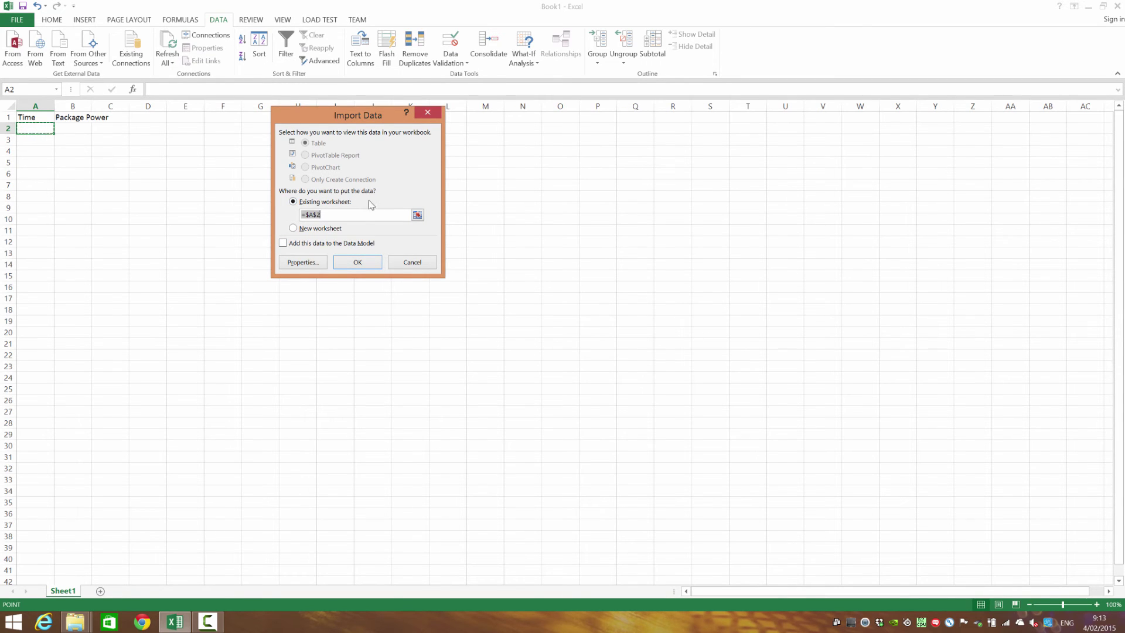
Step: Place the imported data at $A$2 and autofit column B to its Package Power header
left_click(357, 262)
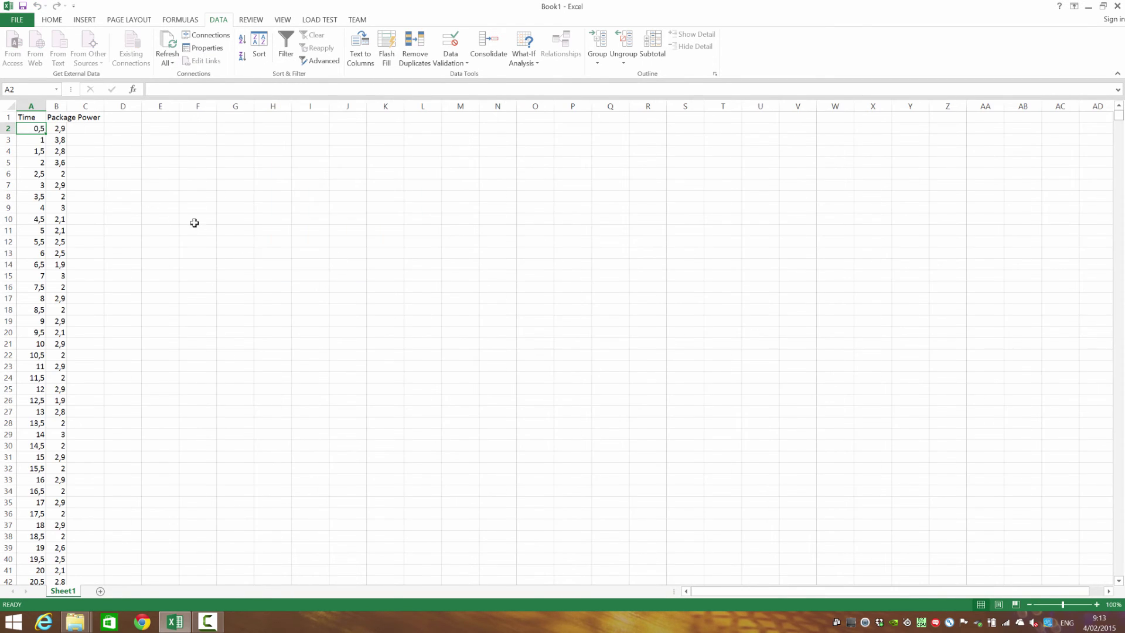
left_click(36, 139)
left_click(82, 128)
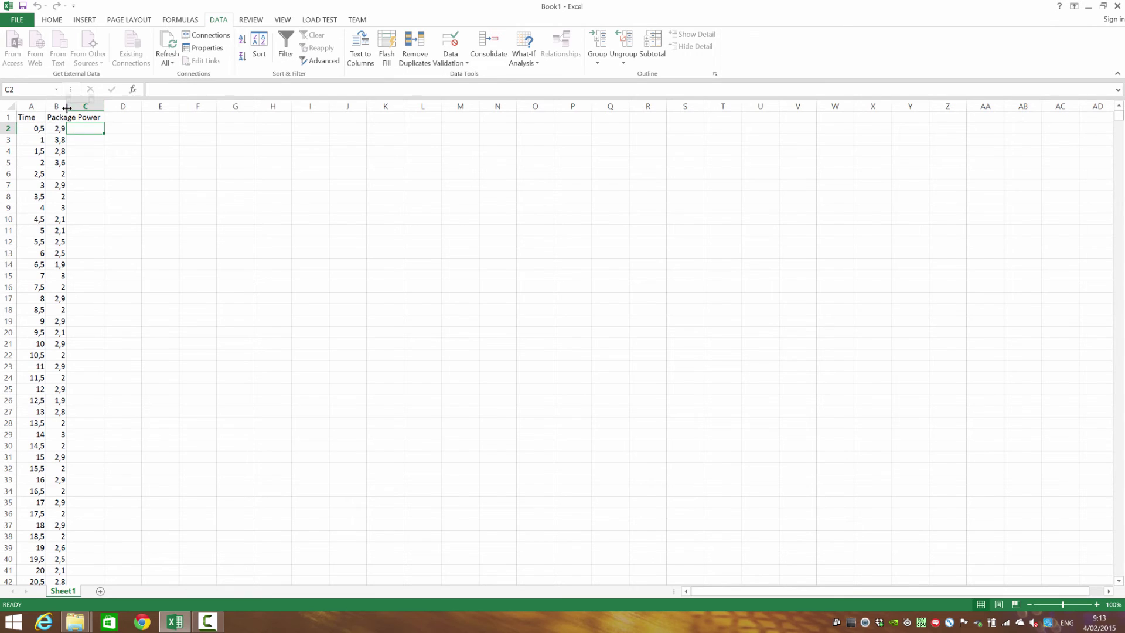
double_click(66, 106)
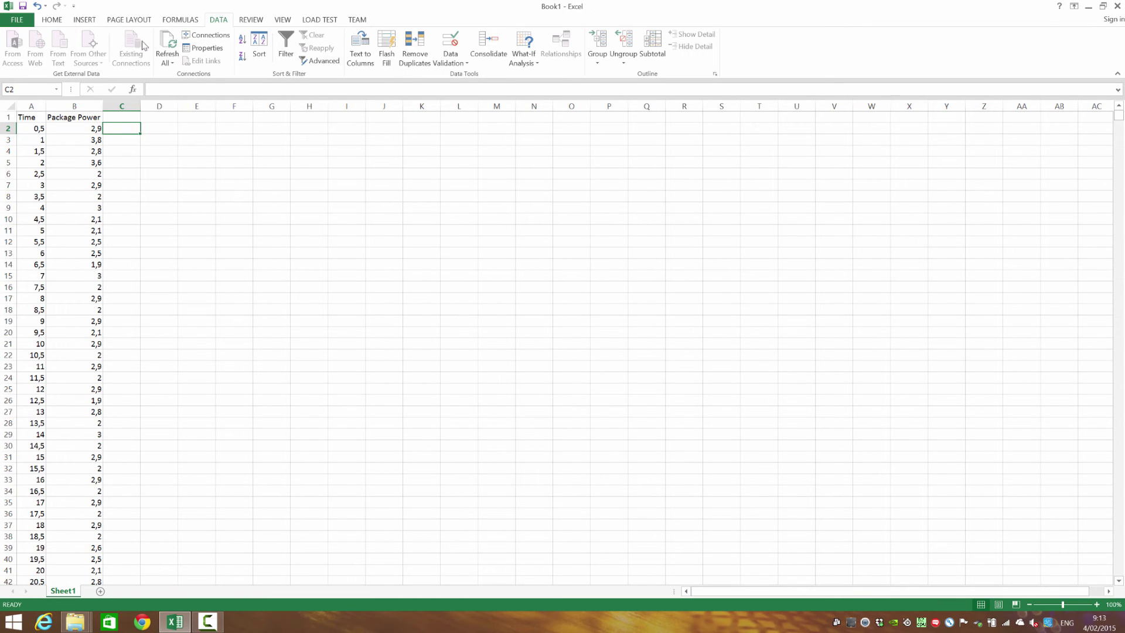
left_click(119, 116)
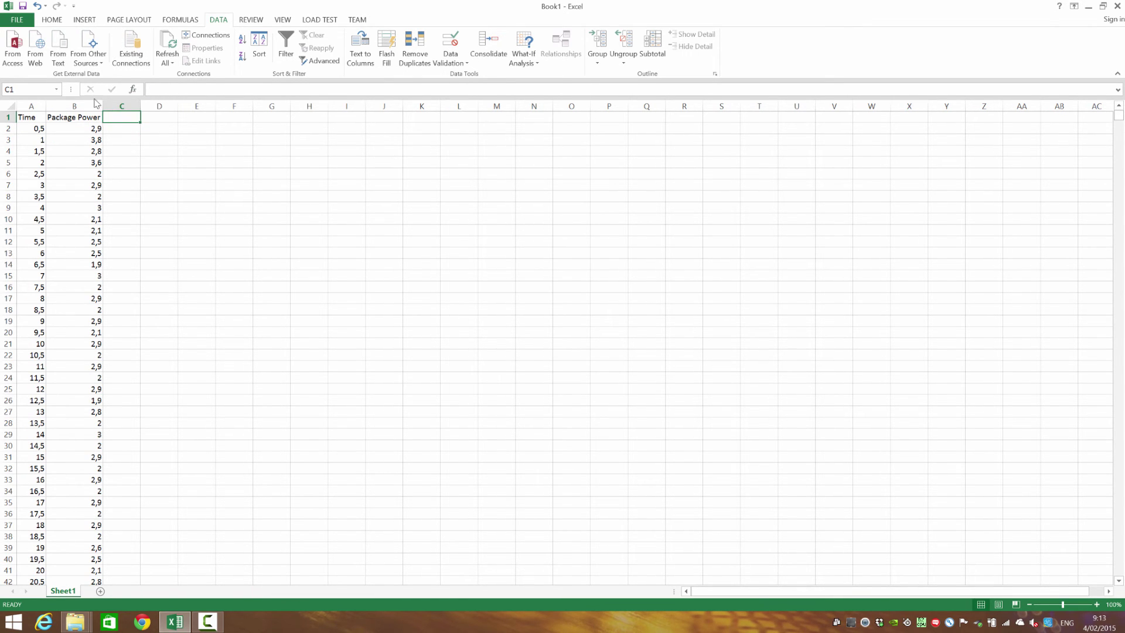
Step: Cancel the first Package Temperature import attempt and select D2 as the destination
left_click(61, 54)
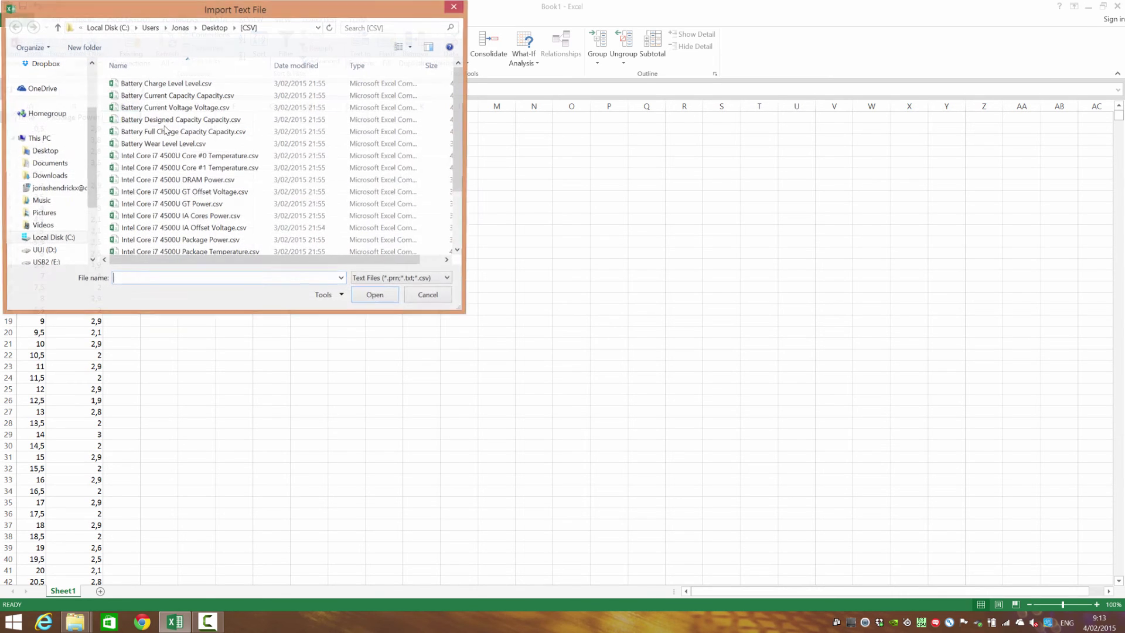
left_click(193, 205)
scroll(193, 211, "down", 2)
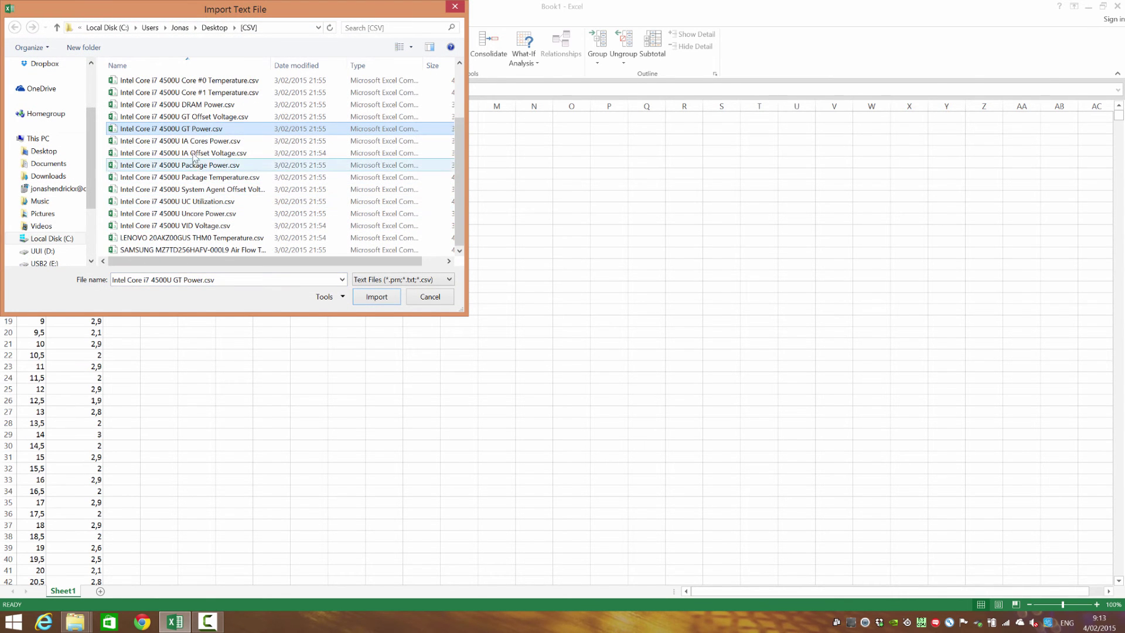
scroll(208, 204, "up", 2)
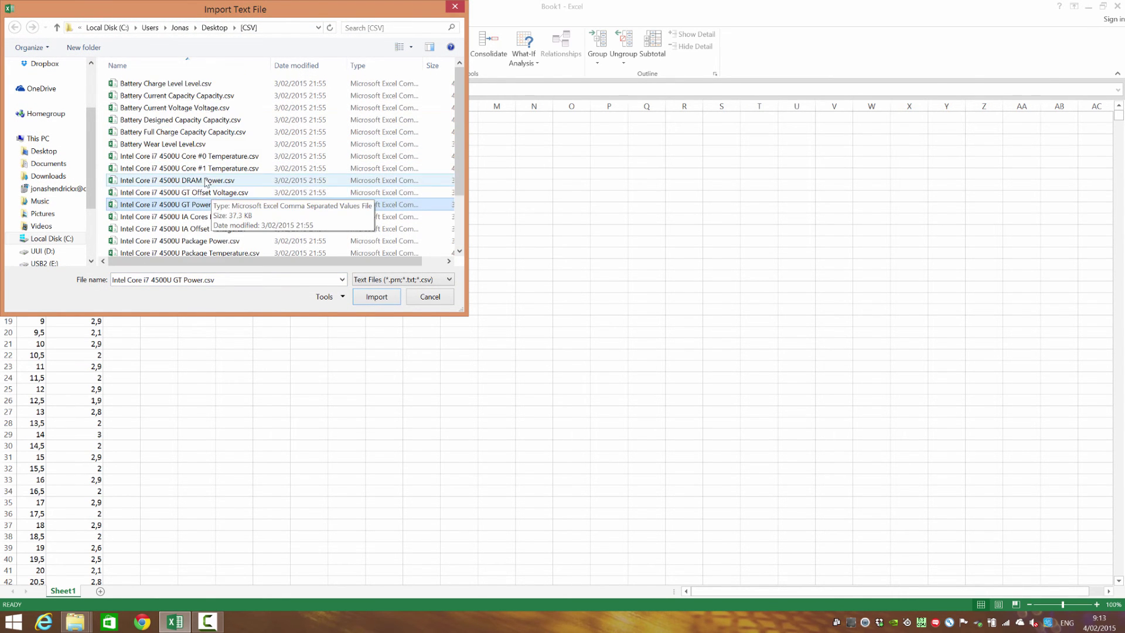
scroll(225, 246, "down", 2)
double_click(194, 177)
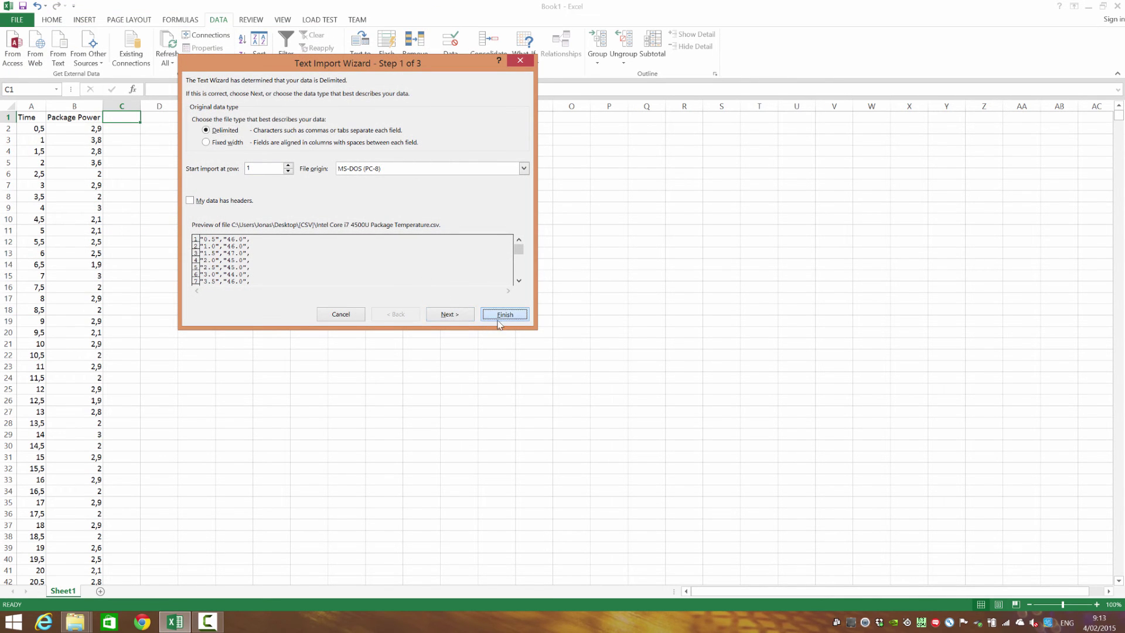
left_click(350, 315)
left_click(117, 127)
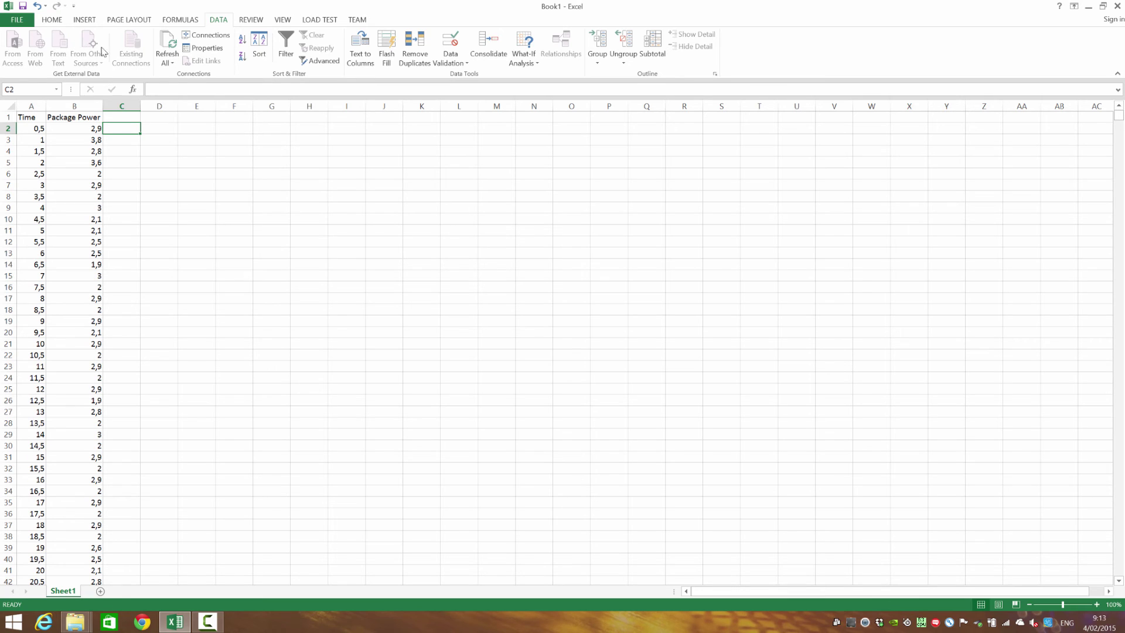
left_click(149, 128)
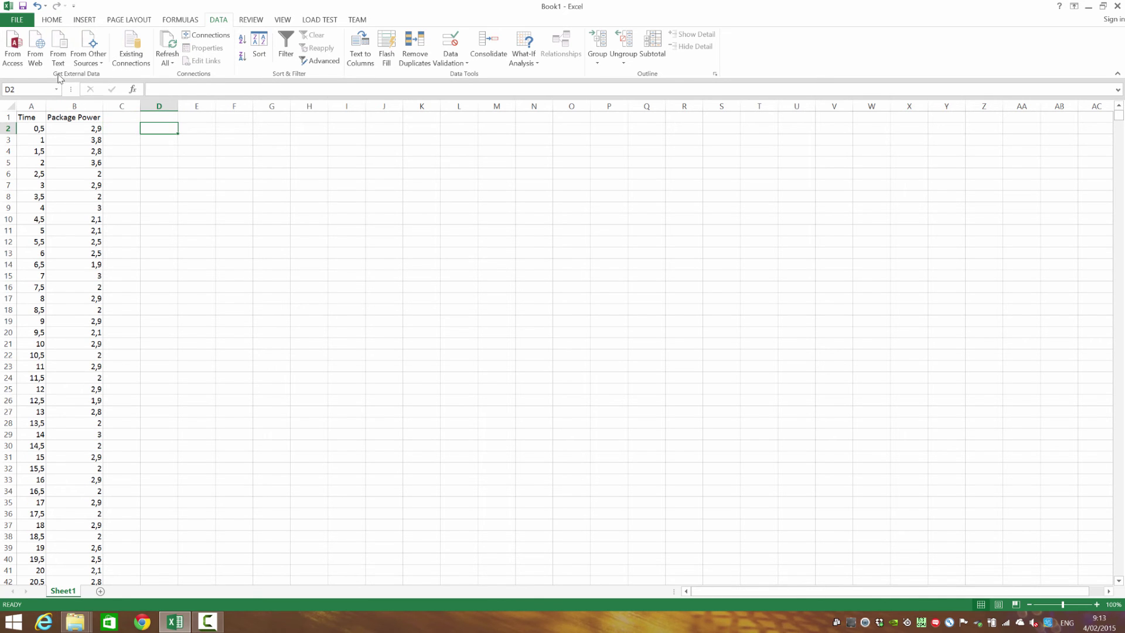
Step: Open Intel Core i7 4500U Package Temperature.csv in the Text Import Wizard
left_click(58, 50)
left_click(188, 194)
scroll(188, 202, "down", 2)
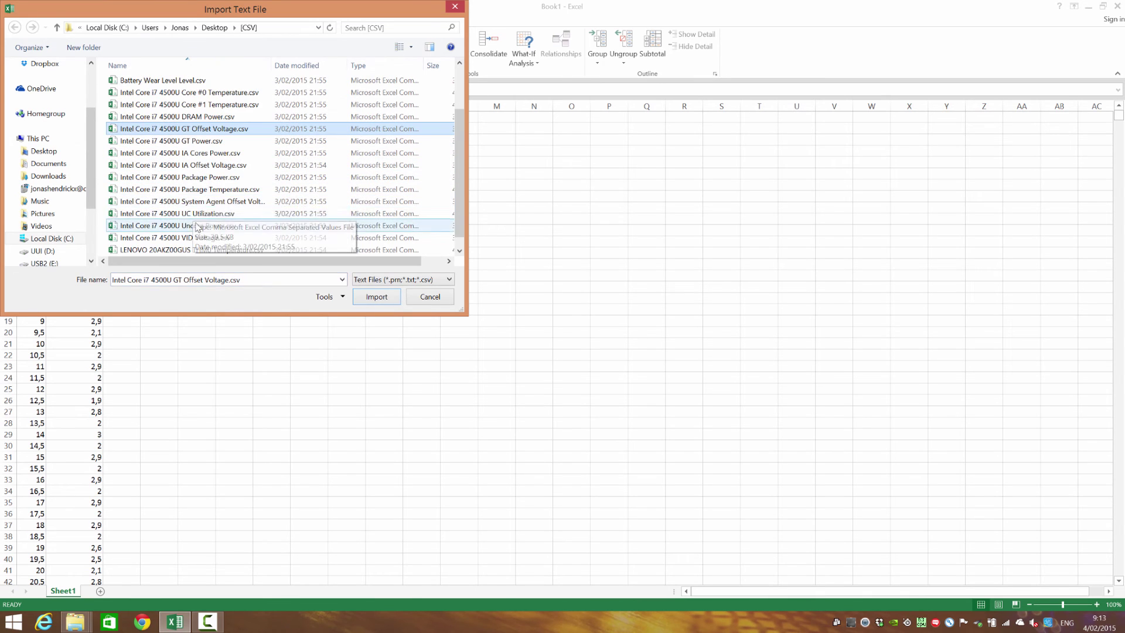
double_click(174, 185)
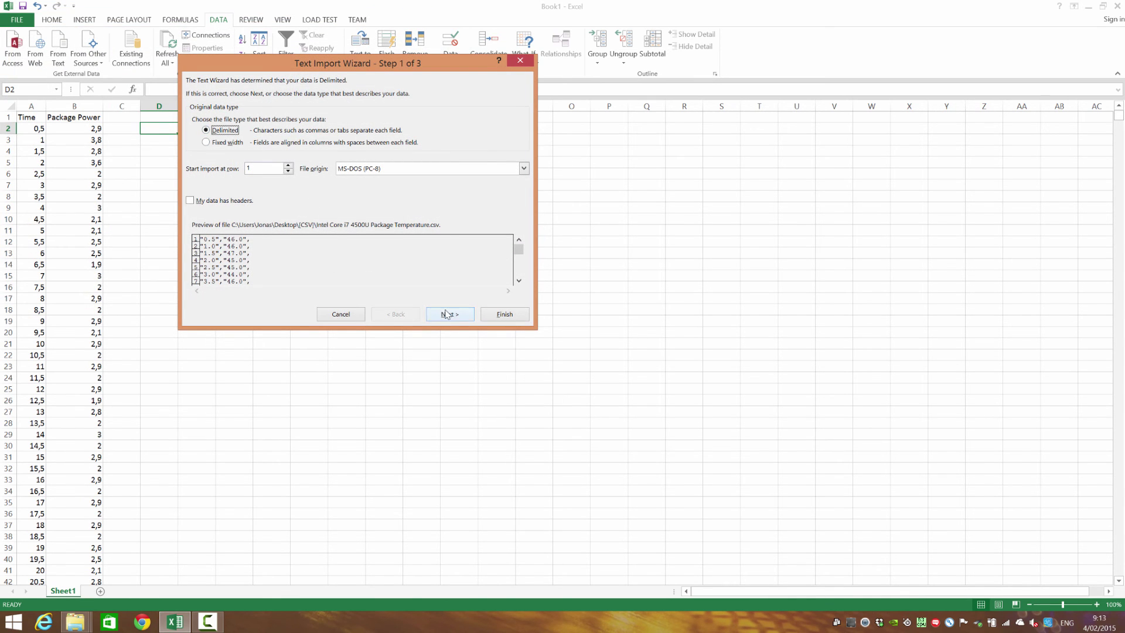
left_click(449, 314)
Step: Adjust the Tab delimiter, confirm the Advanced separator settings, and finish the wizard
left_click(196, 109)
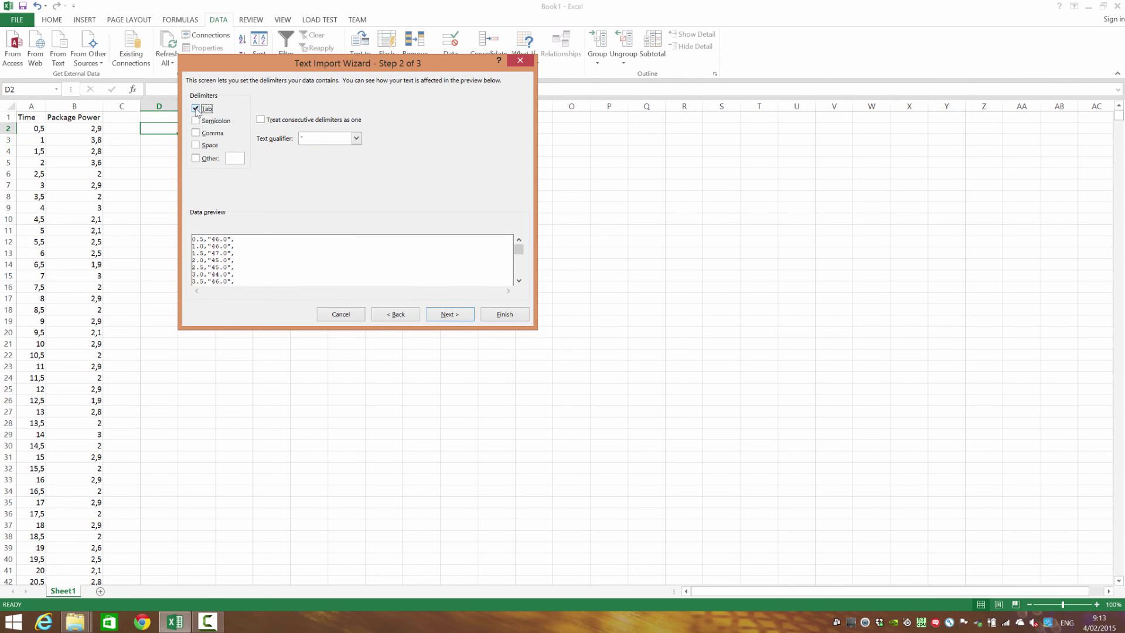
left_click(456, 314)
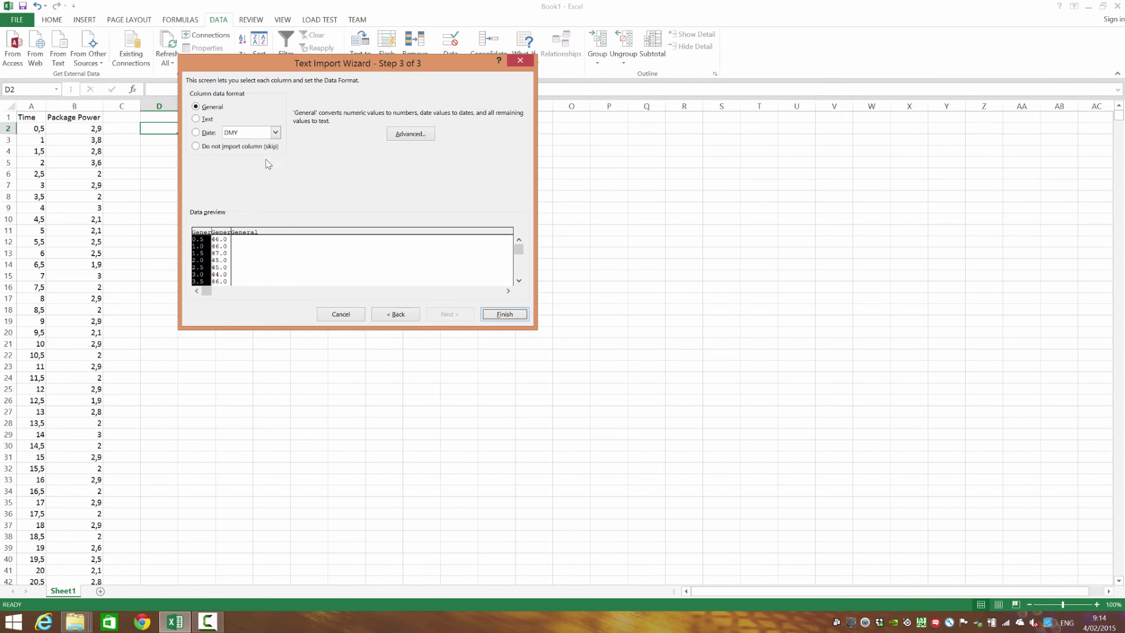
left_click(412, 133)
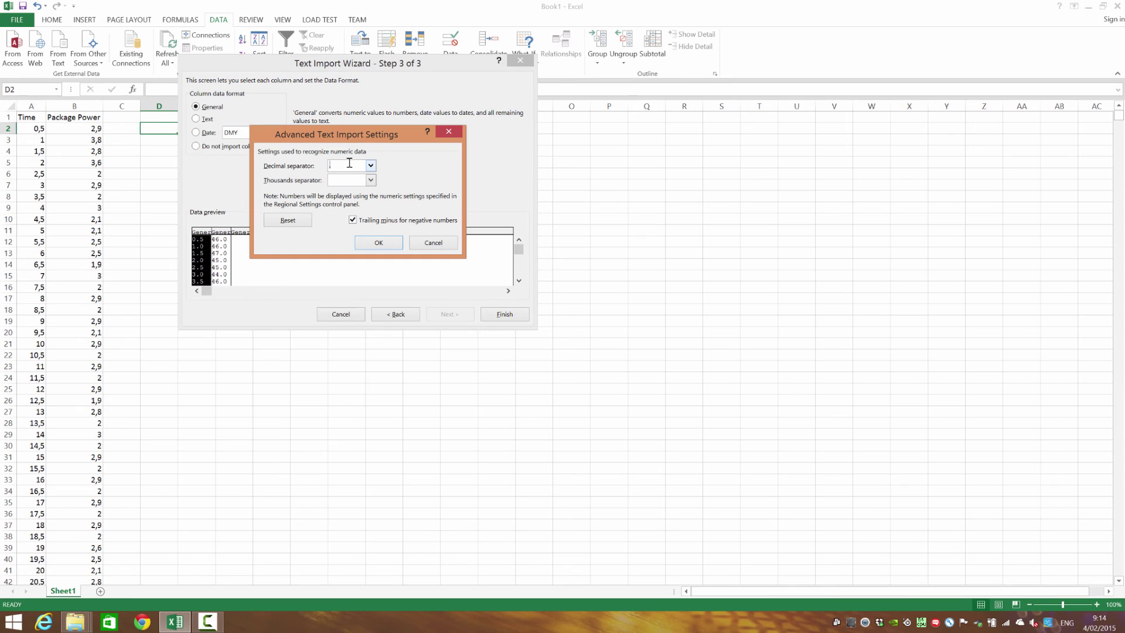
left_click(378, 243)
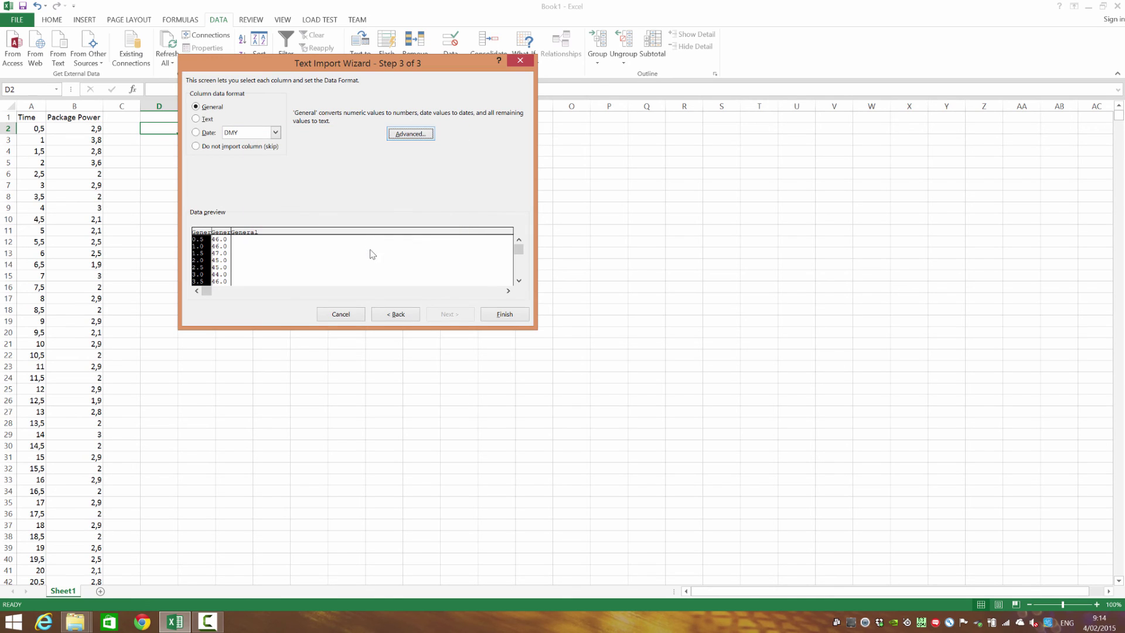
left_click(499, 316)
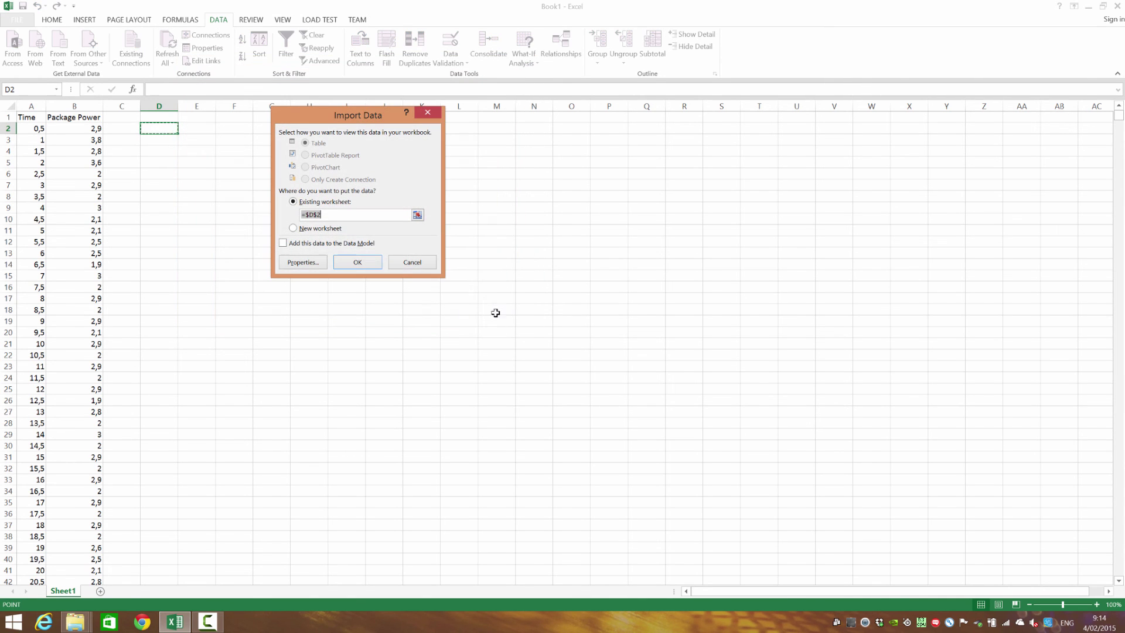
Step: Import the data at $D$2 and enter headers Time in D1, Package Temperature in E1
left_click(357, 261)
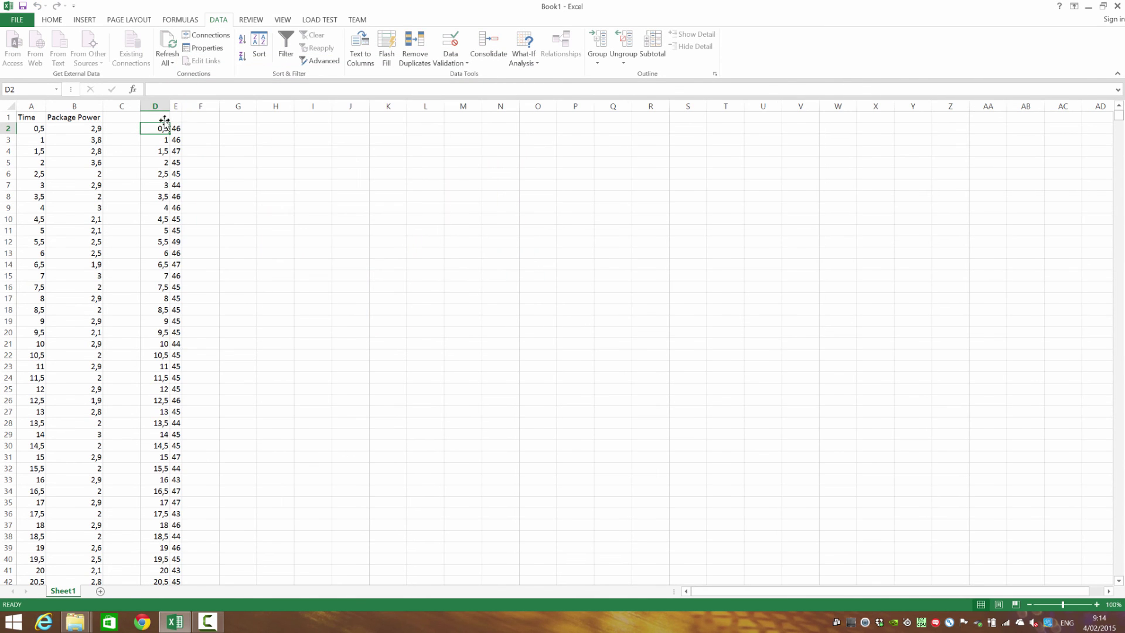
key("Up")
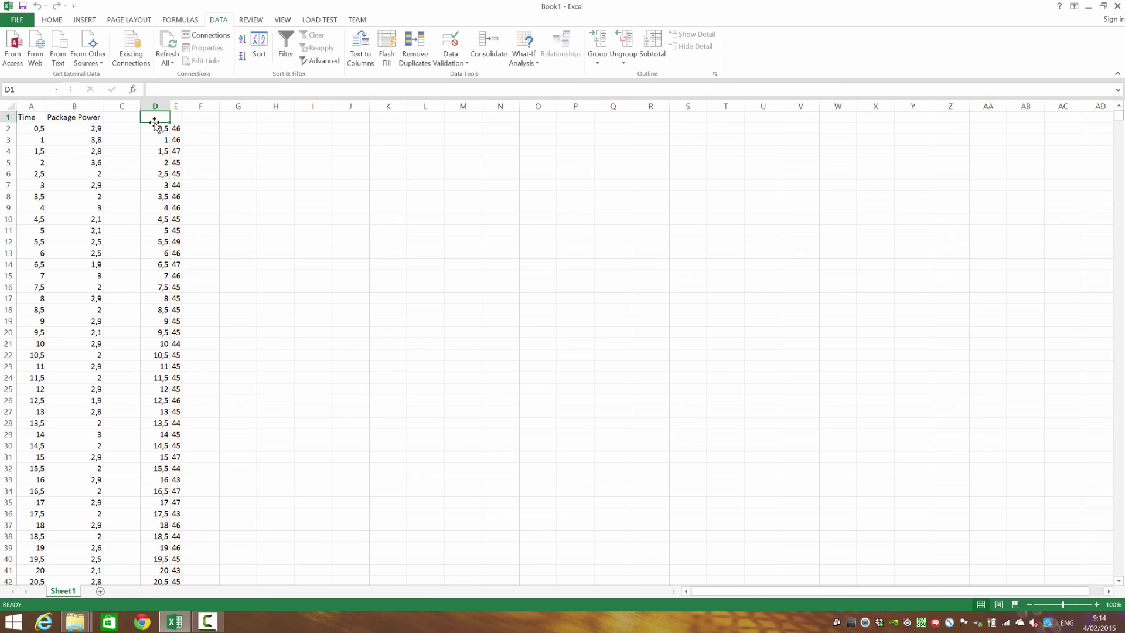
type("Time")
key("Tab")
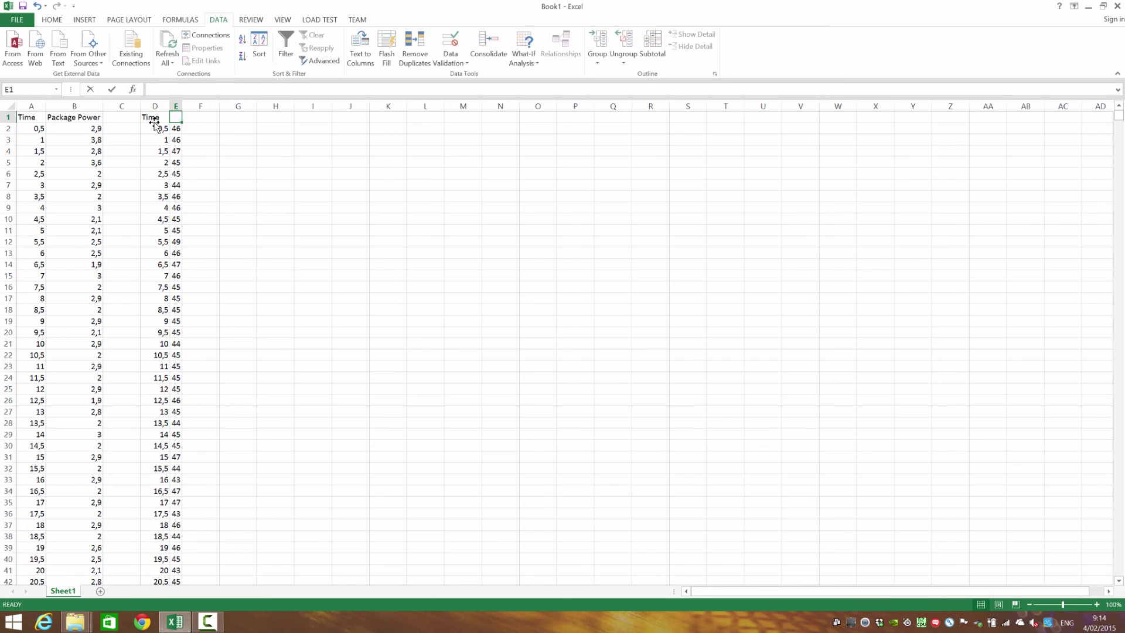
type("Packate Temp")
key("BackSpace")
key("BackSpace")
key("BackSpace")
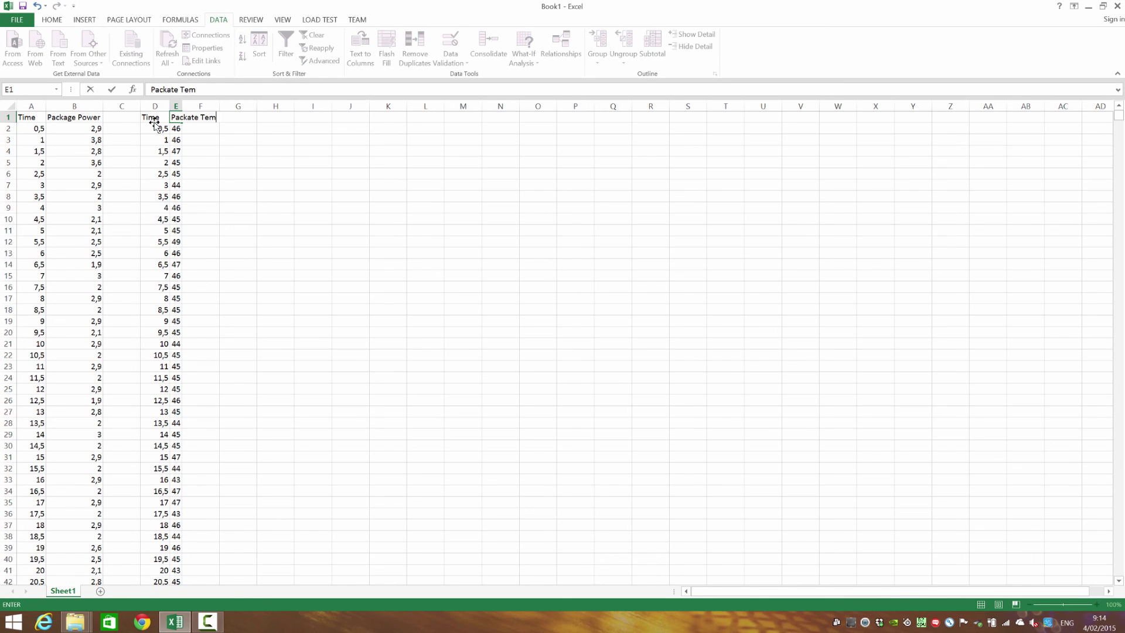
key("BackSpace")
type("ge Temperature")
left_click(203, 207)
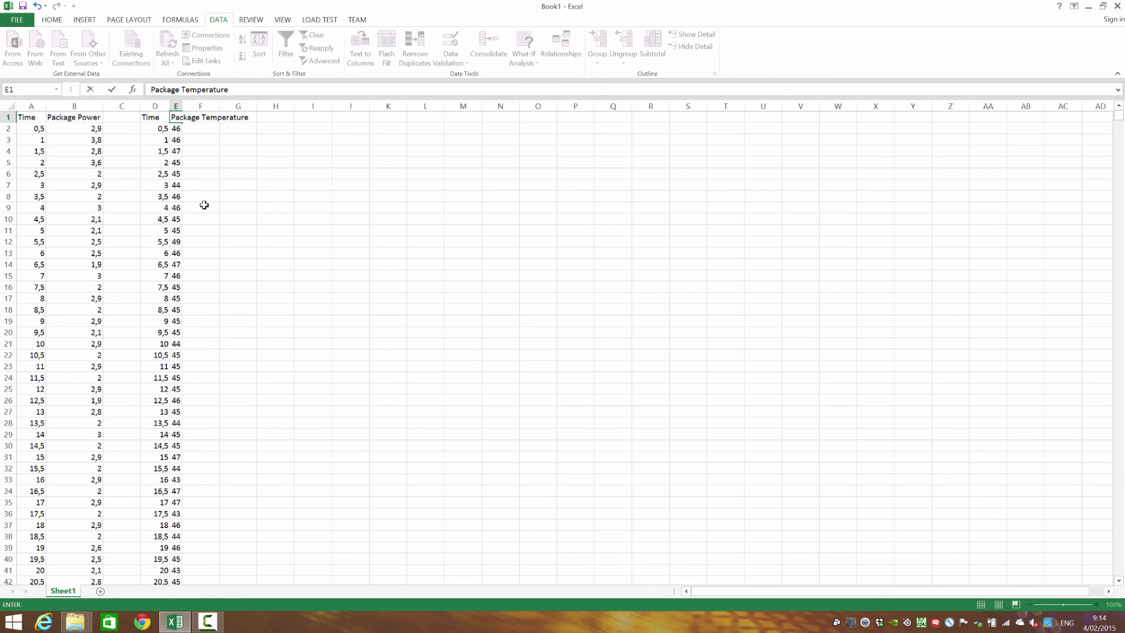
Step: Autofit column E and select the data block A1:E22
double_click(184, 108)
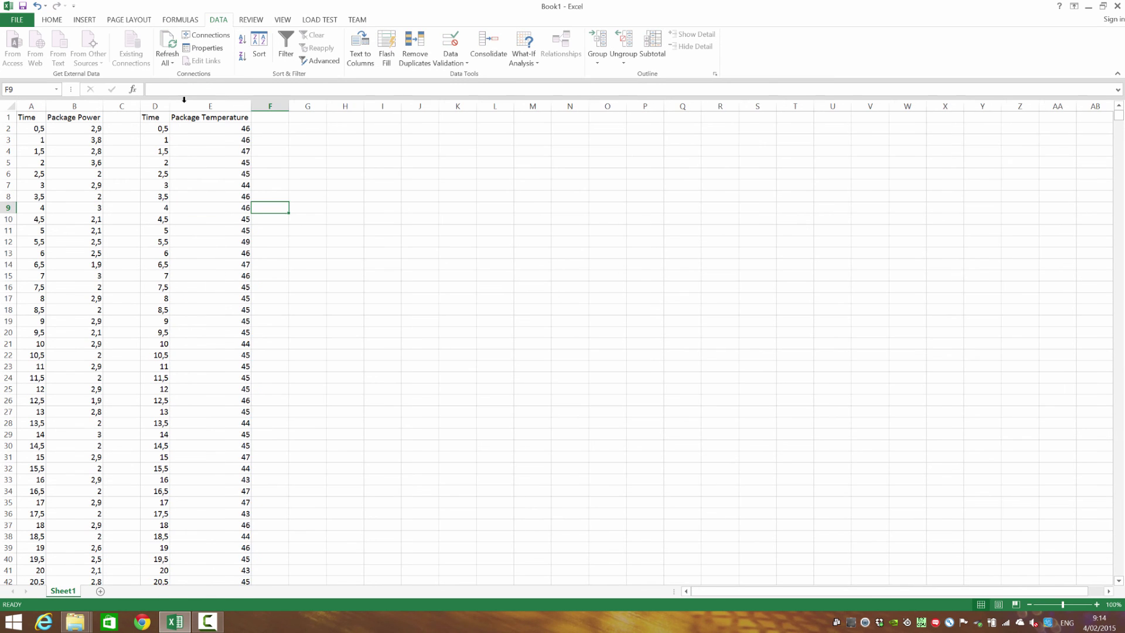
left_click(172, 130)
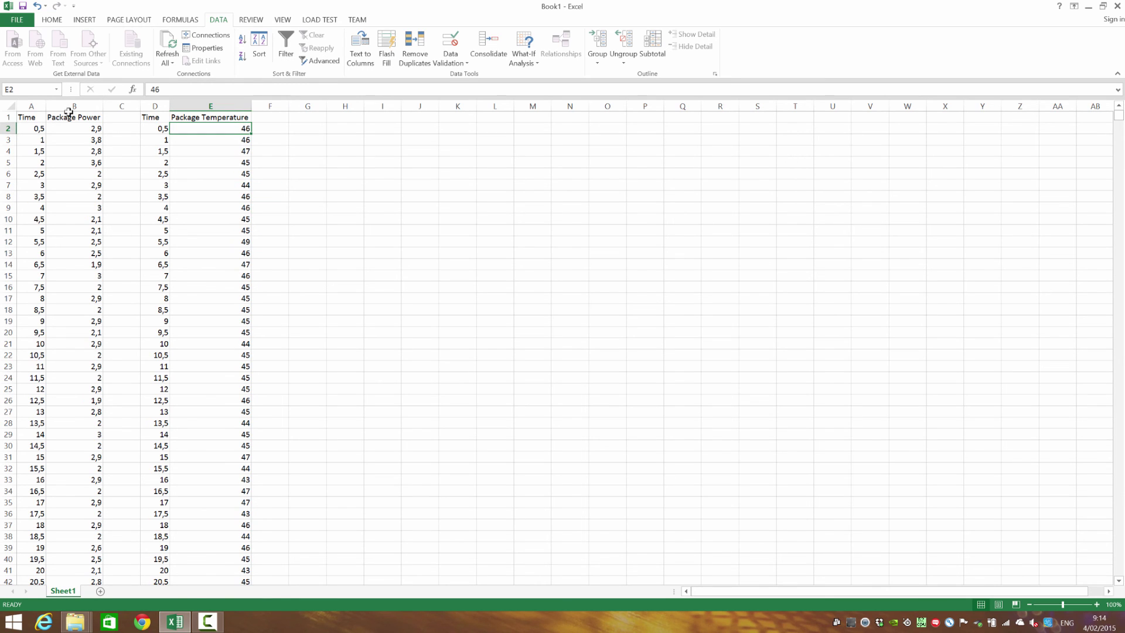
left_click_drag(33, 119, 221, 356)
left_click(222, 356)
left_click(223, 310)
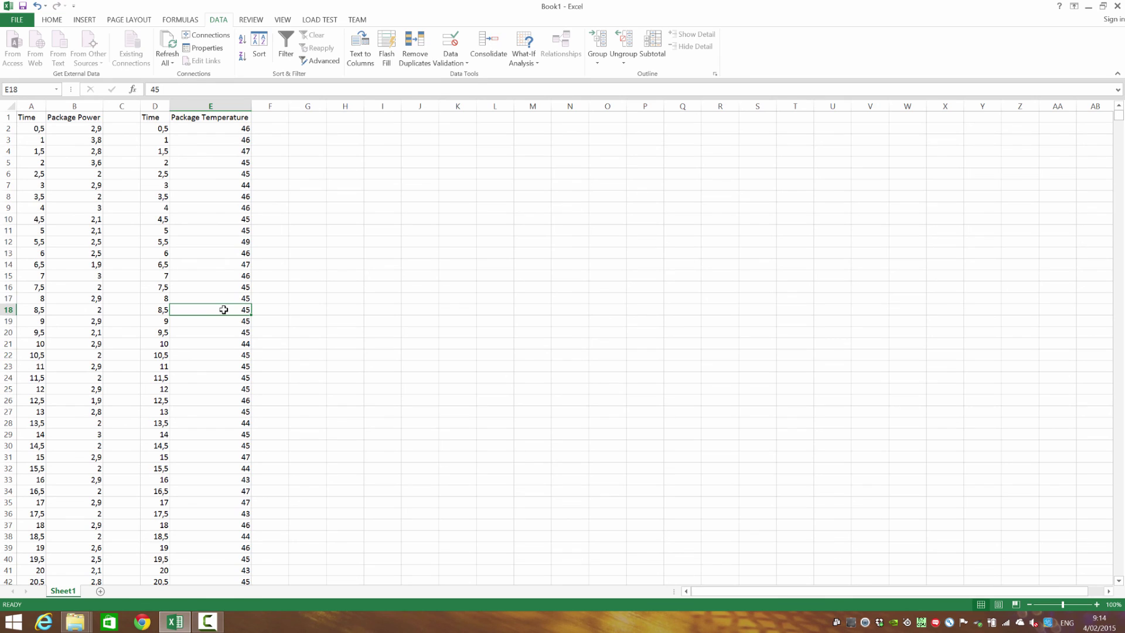